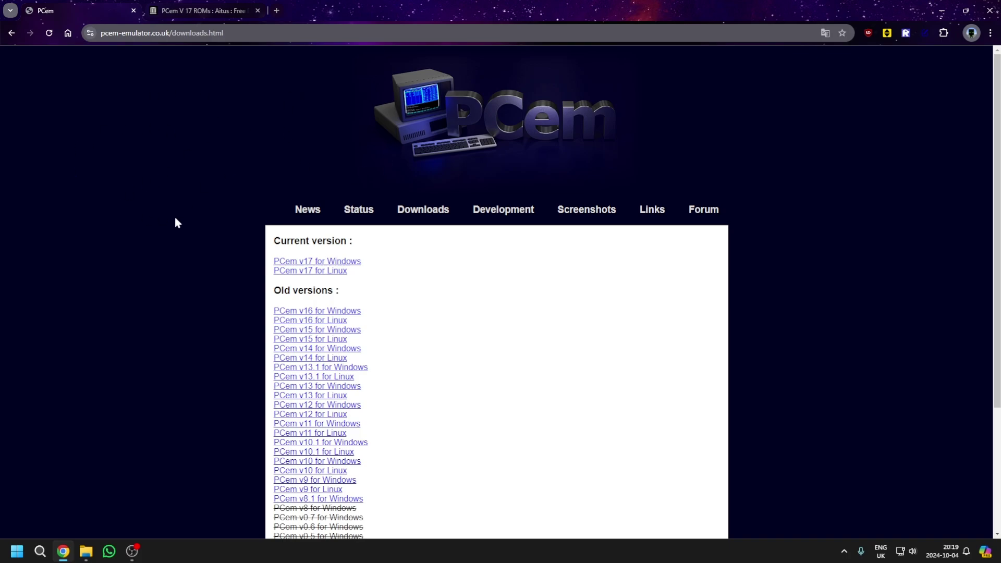
Look over the PCem downloads page and the PCem v17 ROMs page.
scroll(175, 223, "down", 1)
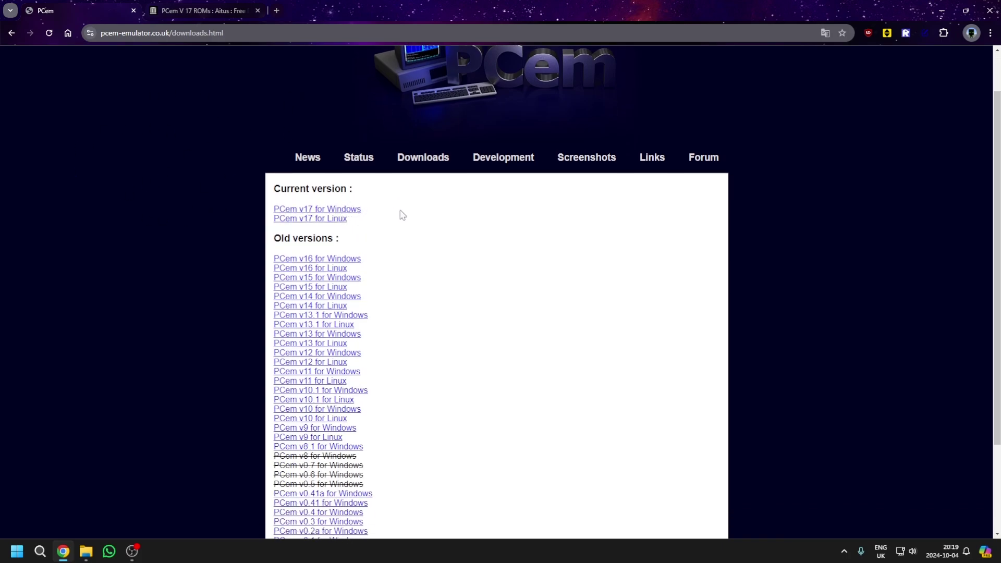
scroll(209, 318, "up", 1)
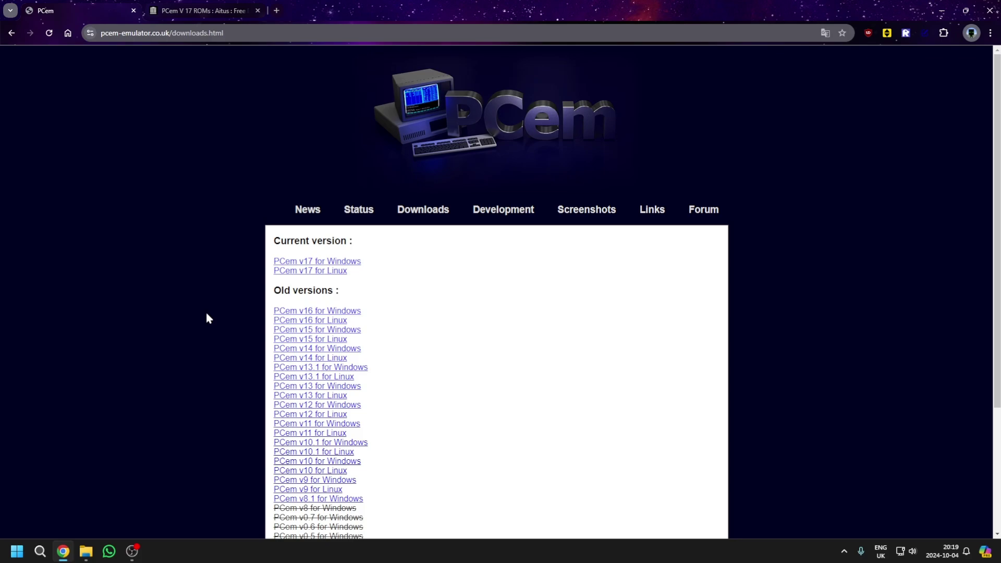
left_click(206, 7)
scroll(261, 329, "down", 4)
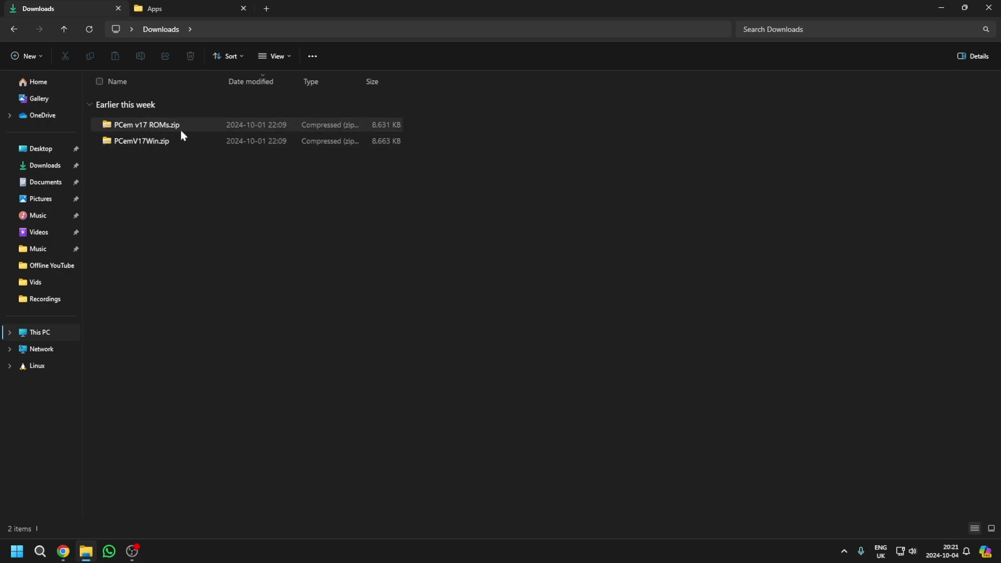
Extract the entire contents of PCemV17Win.zip into the Apps\PCem folder on the General Storage (D:) drive.
double_click(178, 145)
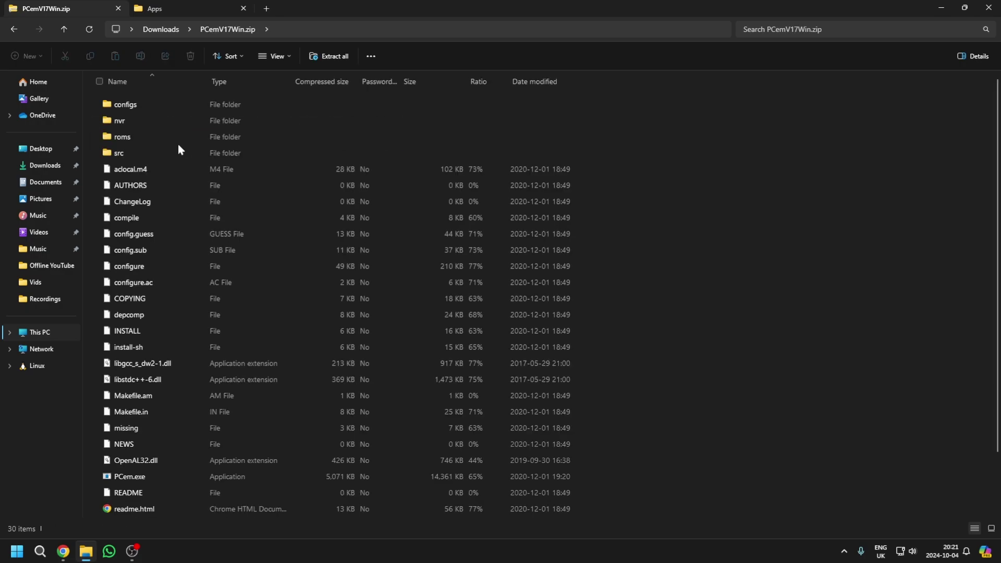
left_click_drag(585, 107, 385, 351)
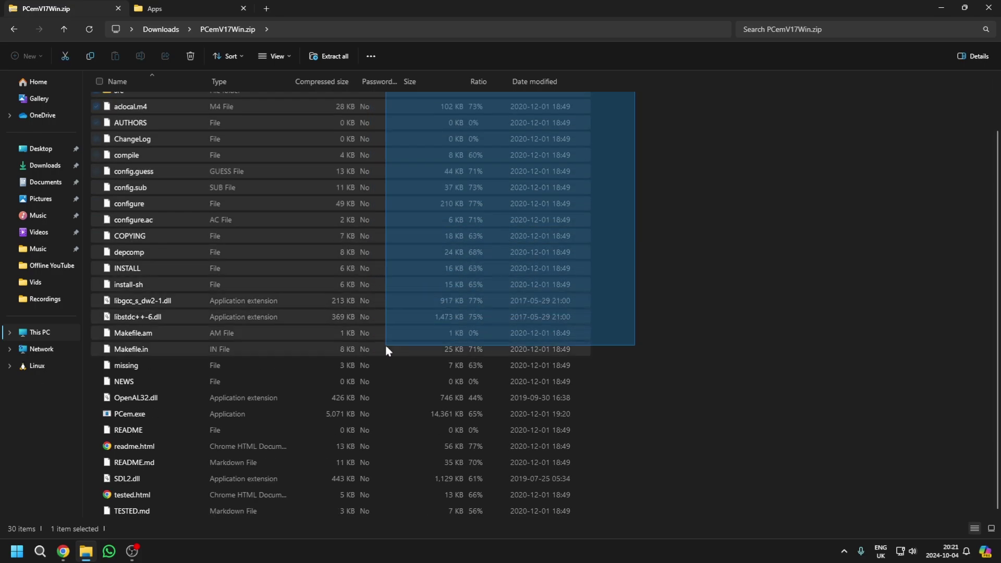
left_click(616, 148)
left_click_drag(589, 103, 345, 514)
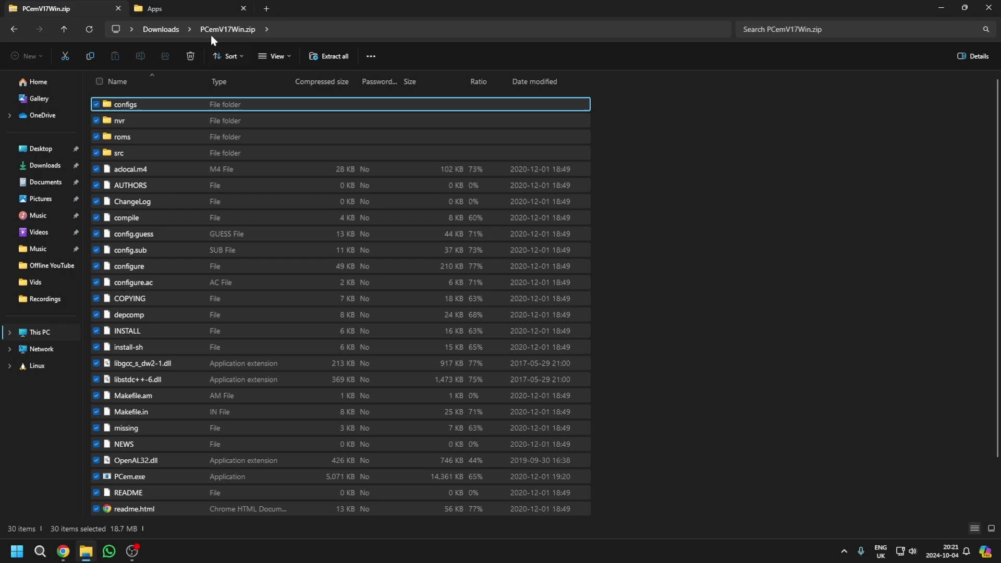
left_click(201, 9)
double_click(125, 186)
left_click(52, 8)
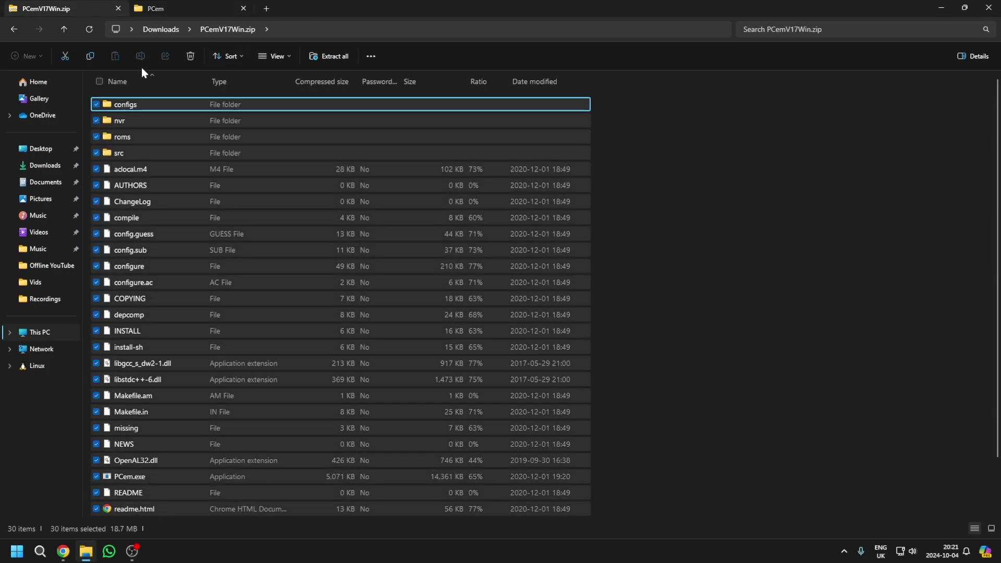
left_click_drag(125, 103, 273, 259)
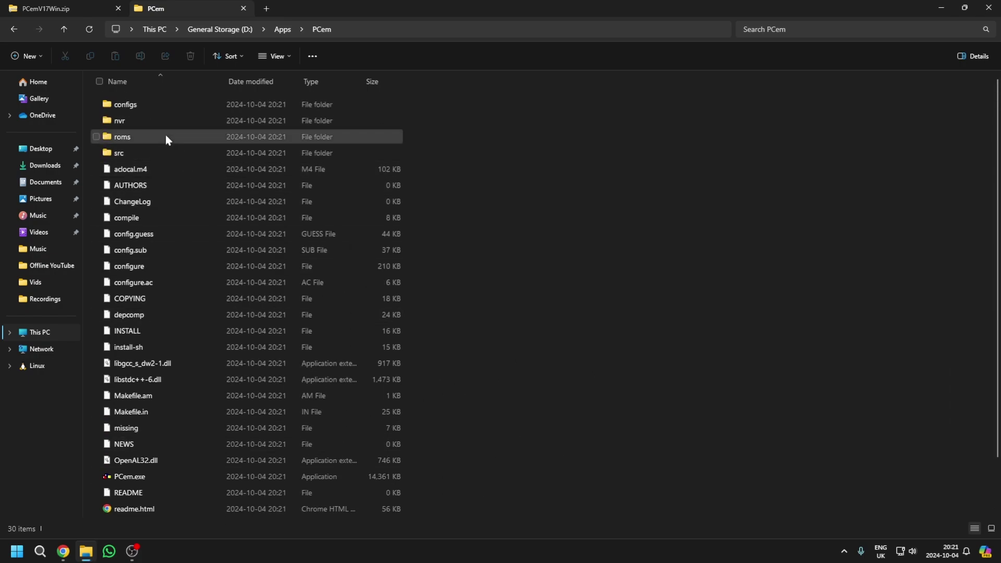
Extract all ROM folders from PCem v17 ROMs.zip into the roms folder inside PCem.
double_click(183, 141)
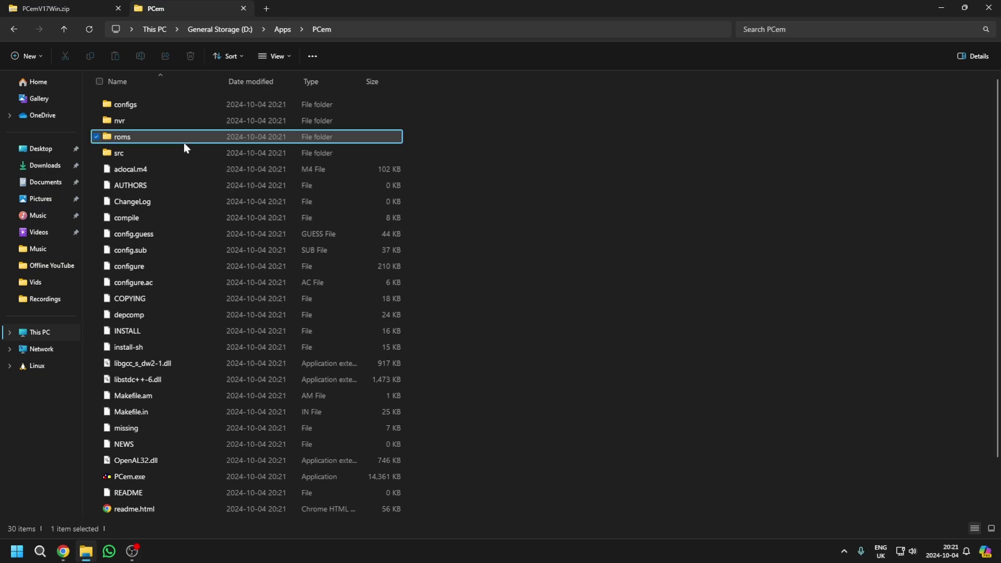
left_click(68, 8)
left_click(14, 29)
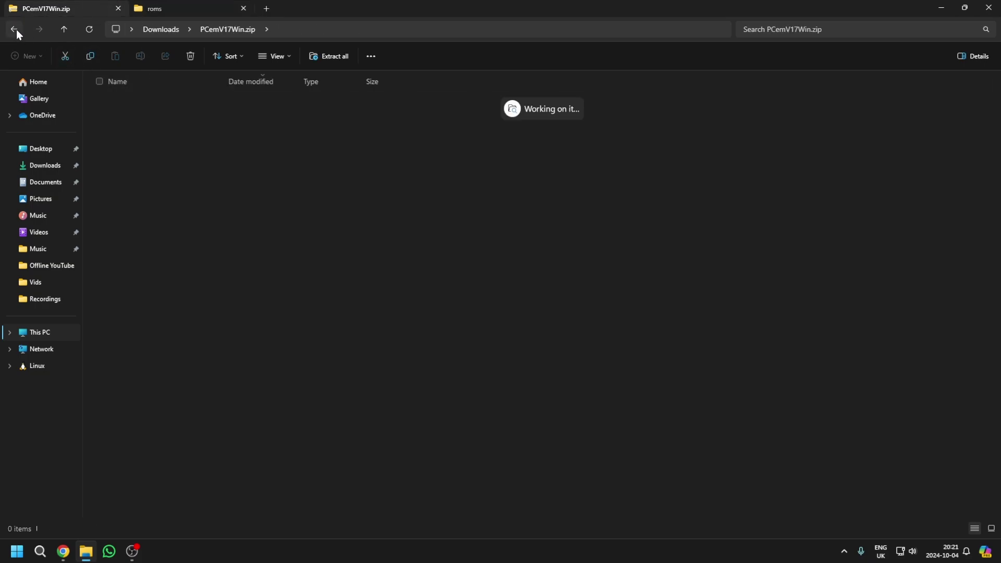
double_click(166, 124)
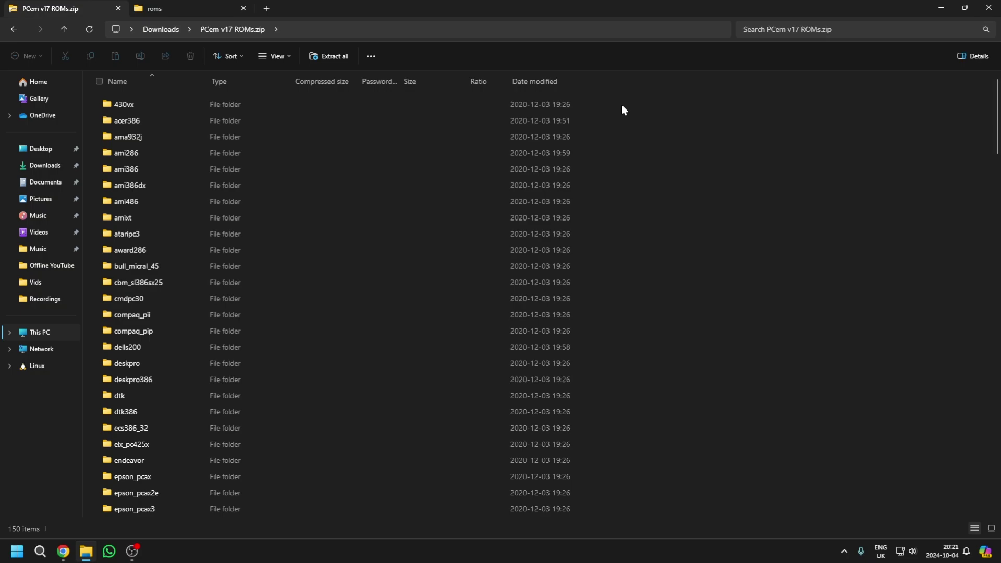
left_click_drag(622, 104, 447, 514)
left_click_drag(275, 348, 604, 242)
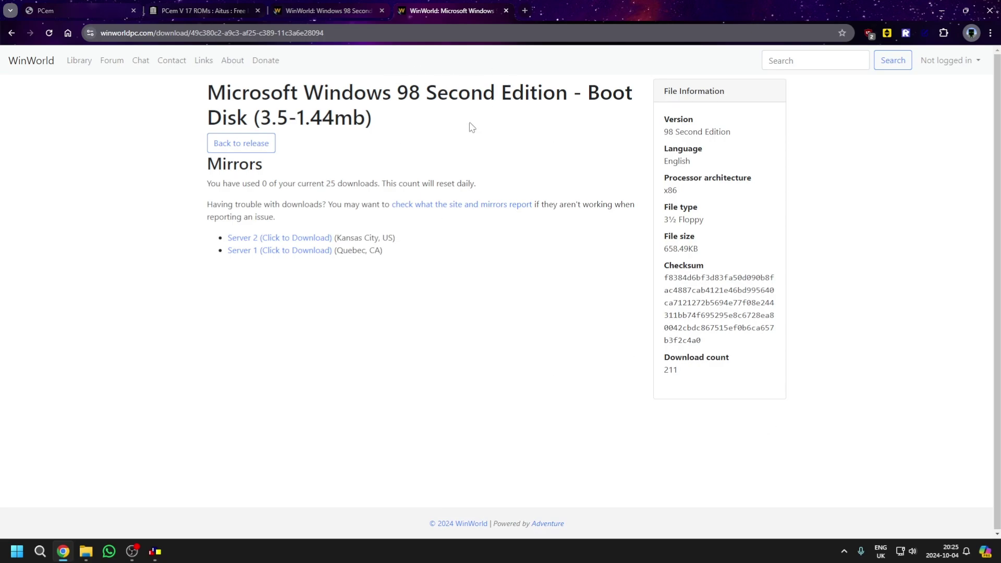
Download the Microsoft Windows 98 Second Edition Boot Disk (3.5-1.44mb) from WinWorld's Server 1 to the Downloads folder.
left_click(334, 5)
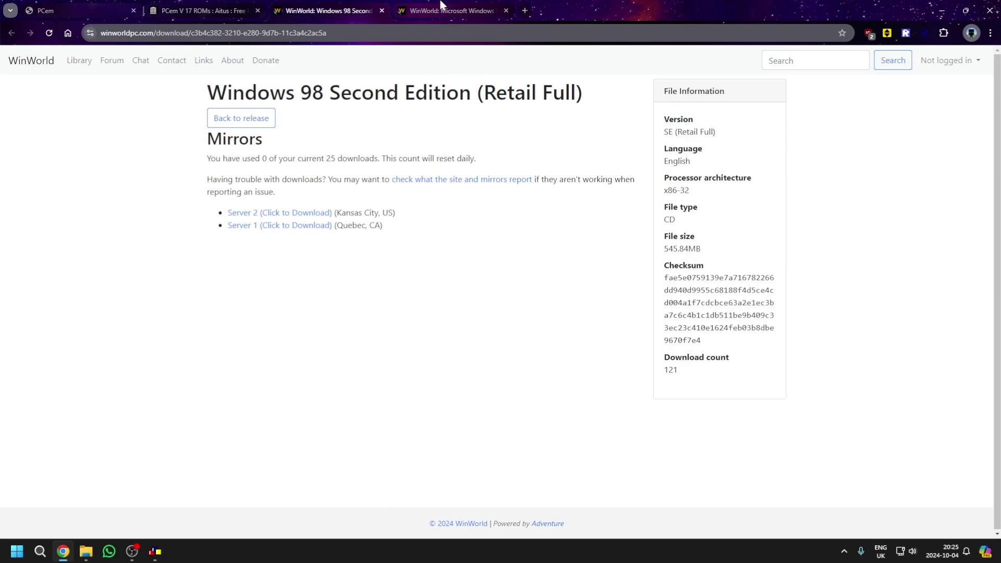
left_click(441, 6)
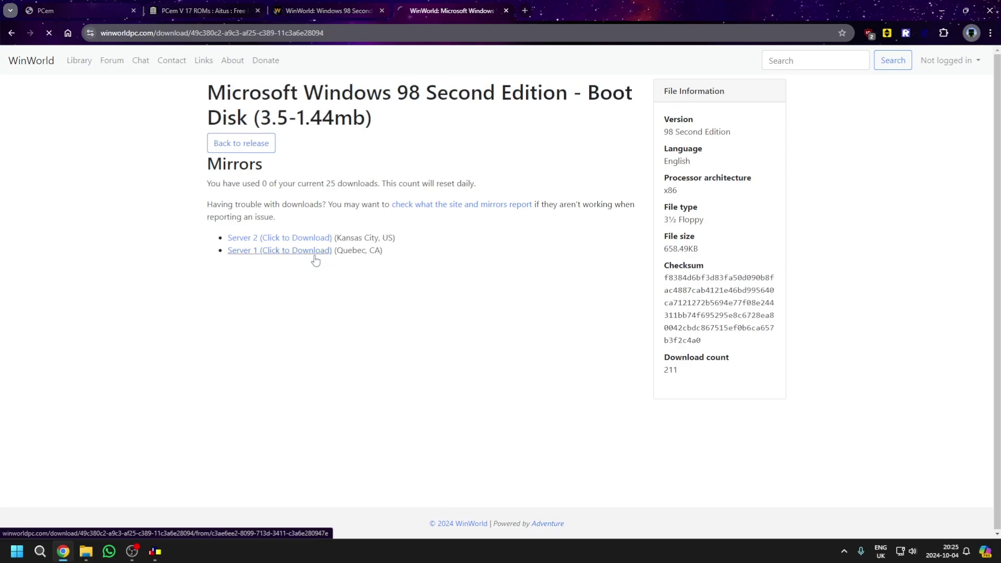
left_click(417, 263)
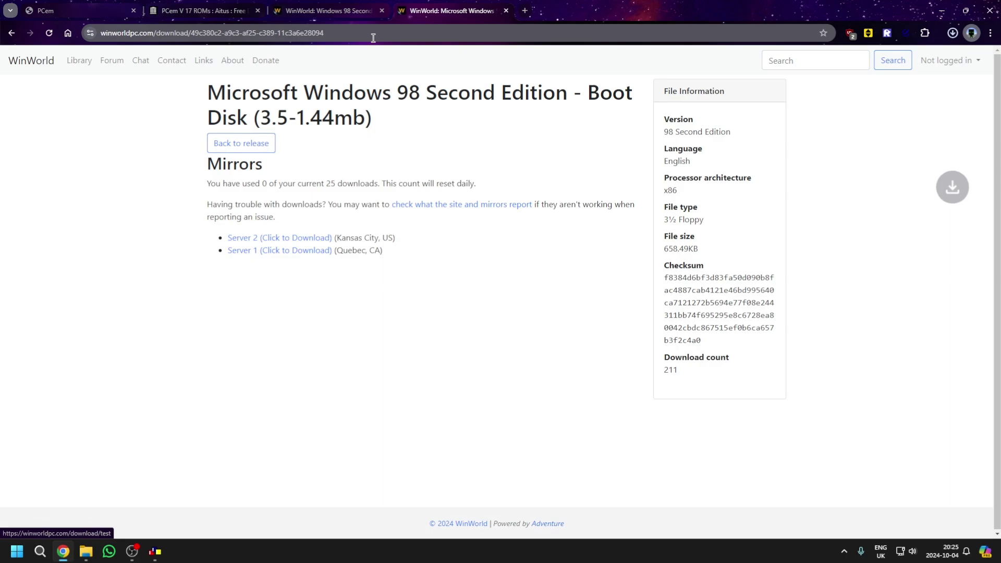
Download Windows 98 Second Edition (Retail Full) from WinWorld's Server 1 to the Downloads folder and check the browser's downloads.
left_click(348, 8)
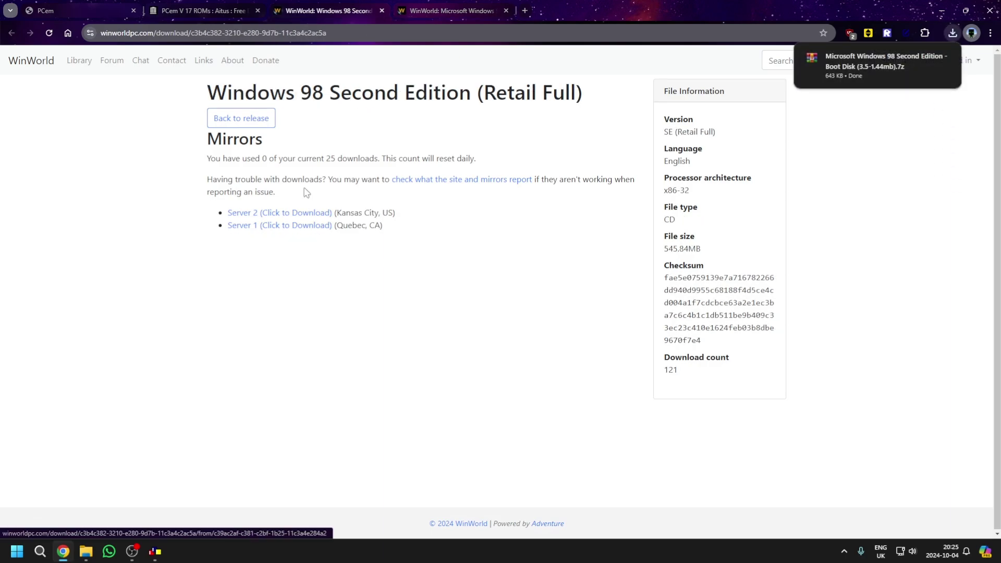
left_click(298, 225)
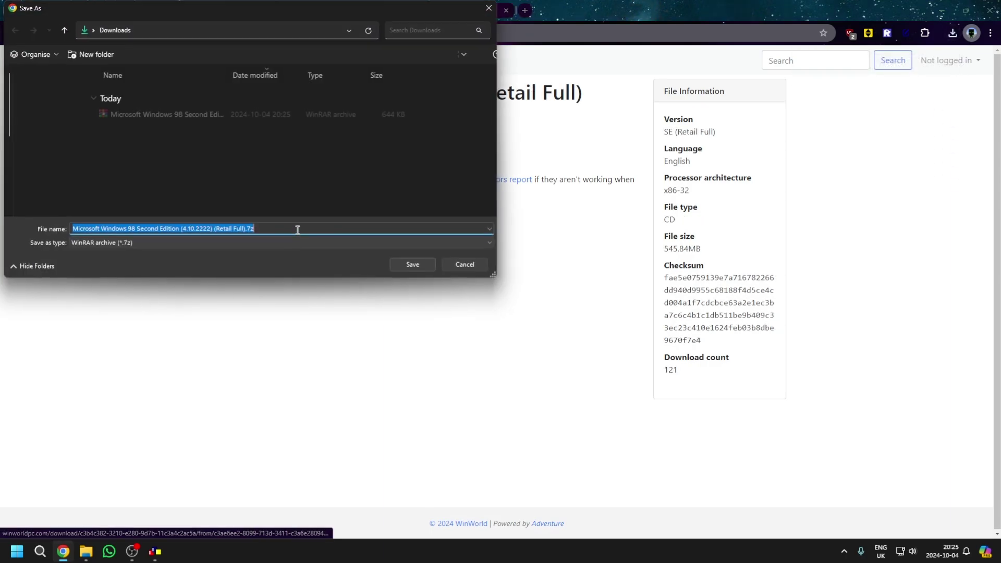
left_click(421, 264)
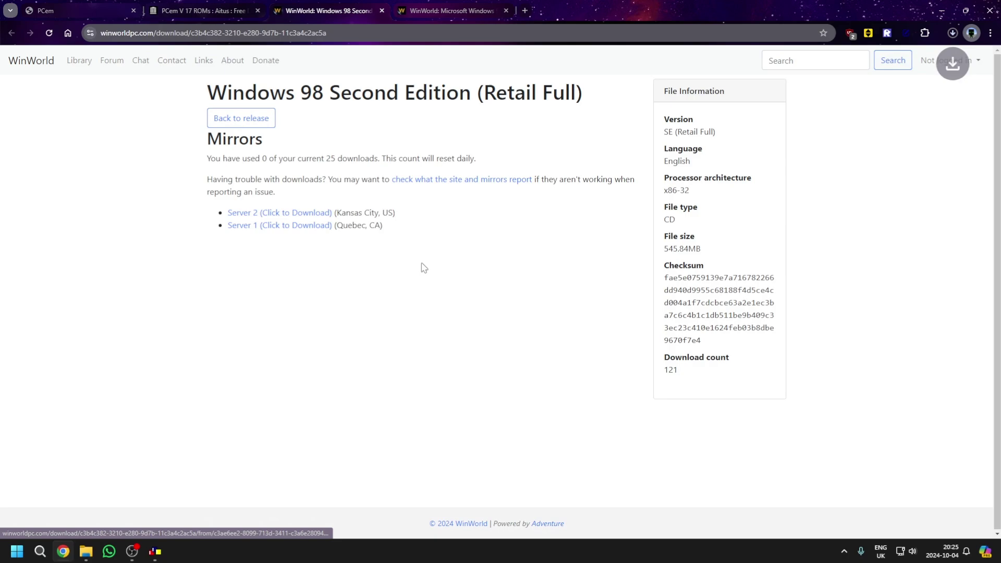
left_click(955, 35)
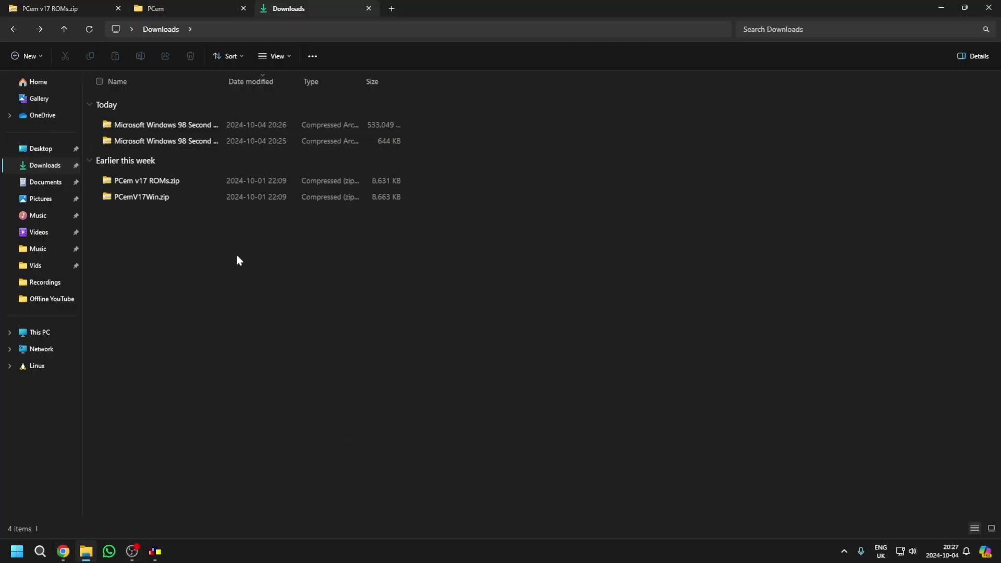
Extract the Windows 98 Second Edition Boot Disk archive to its own folder in Downloads.
right_click(329, 144)
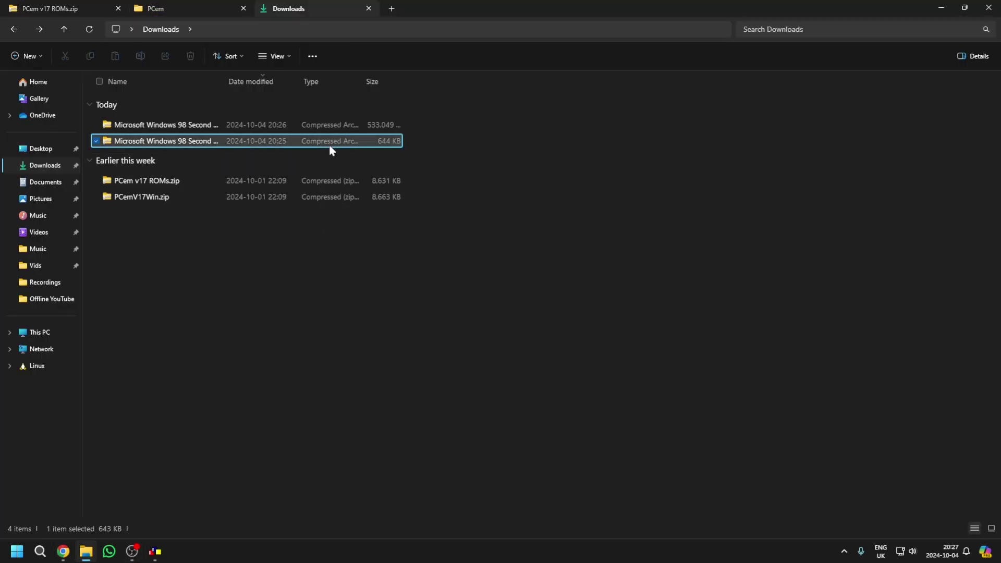
left_click(382, 231)
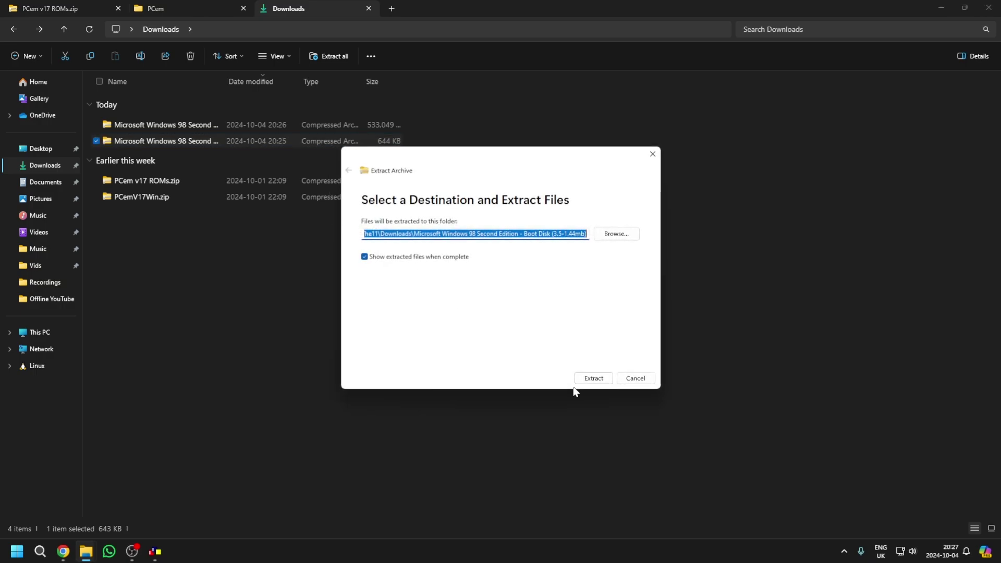
left_click(594, 379)
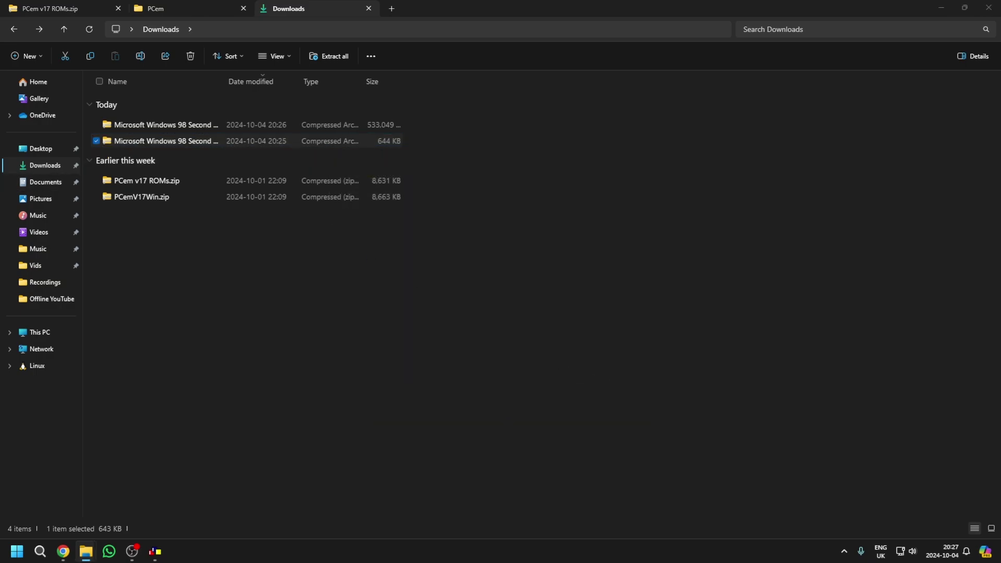
Extract the Windows 98 Second Edition (4.10.2222) (Retail Full) archive to its own folder in Downloads.
right_click(227, 124)
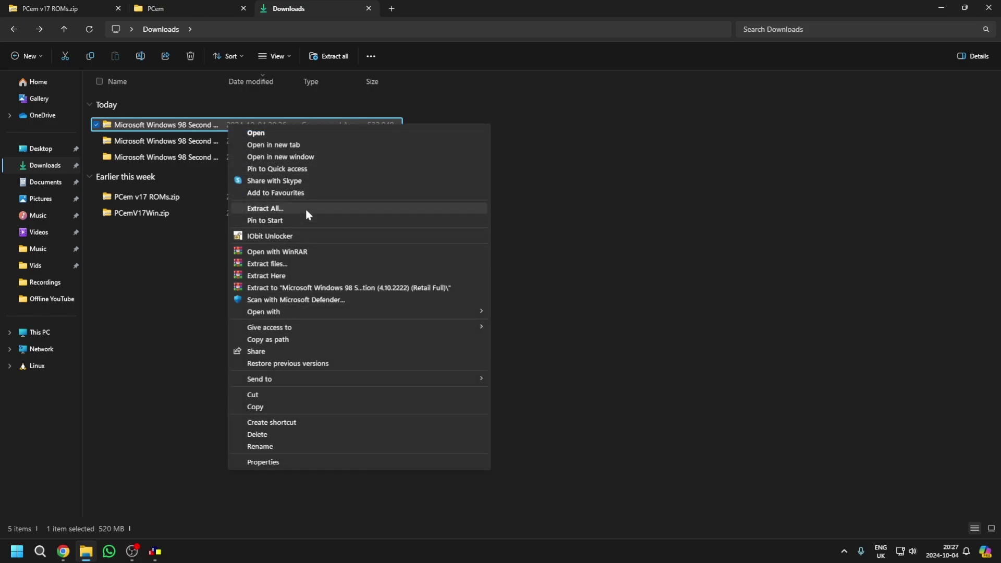
left_click(305, 209)
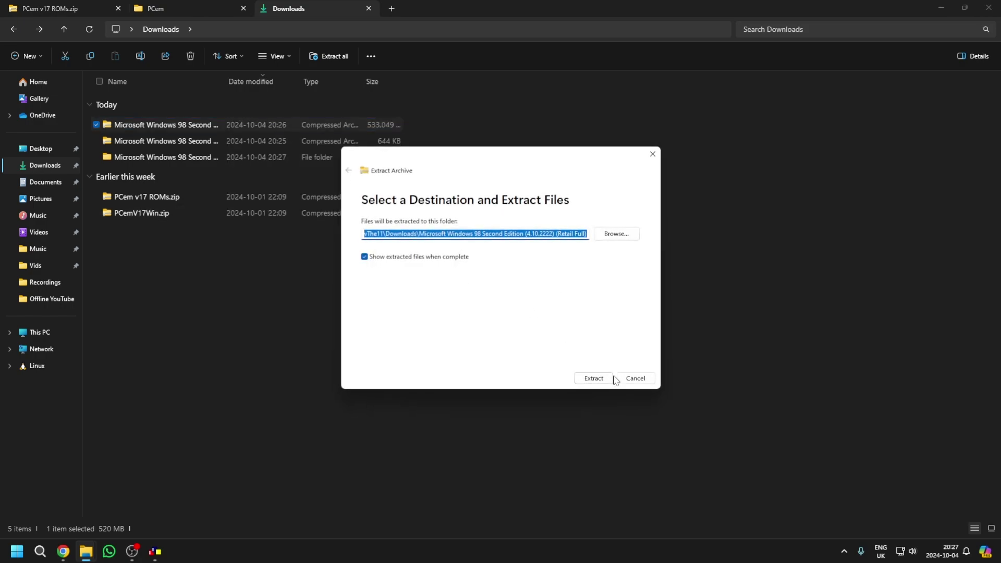
left_click(583, 380)
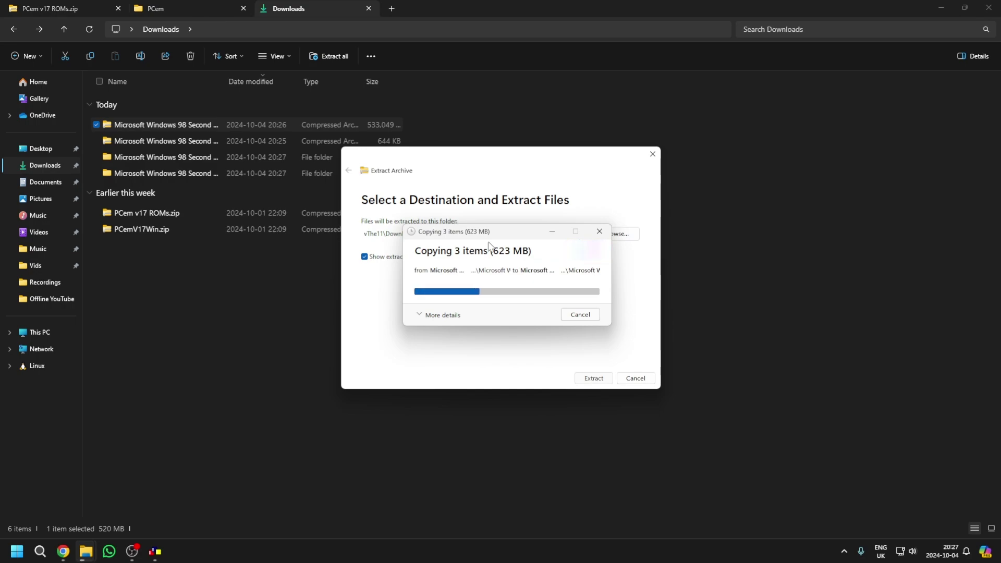
left_click(446, 406)
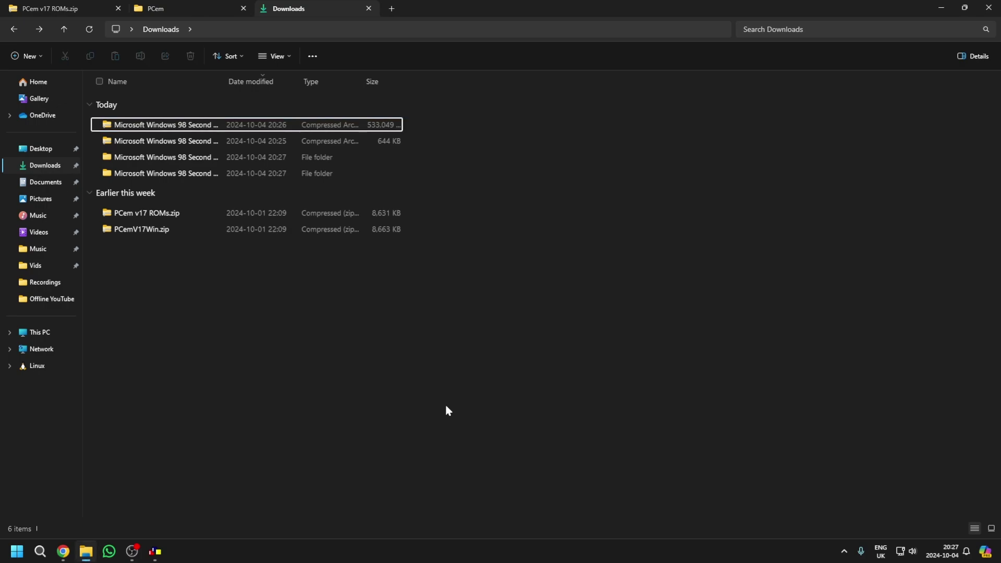
Move the Windows 98 SE disc image from the extracted Retail Full folder into Downloads and return there.
double_click(212, 168)
left_click_drag(164, 158, 164, 29)
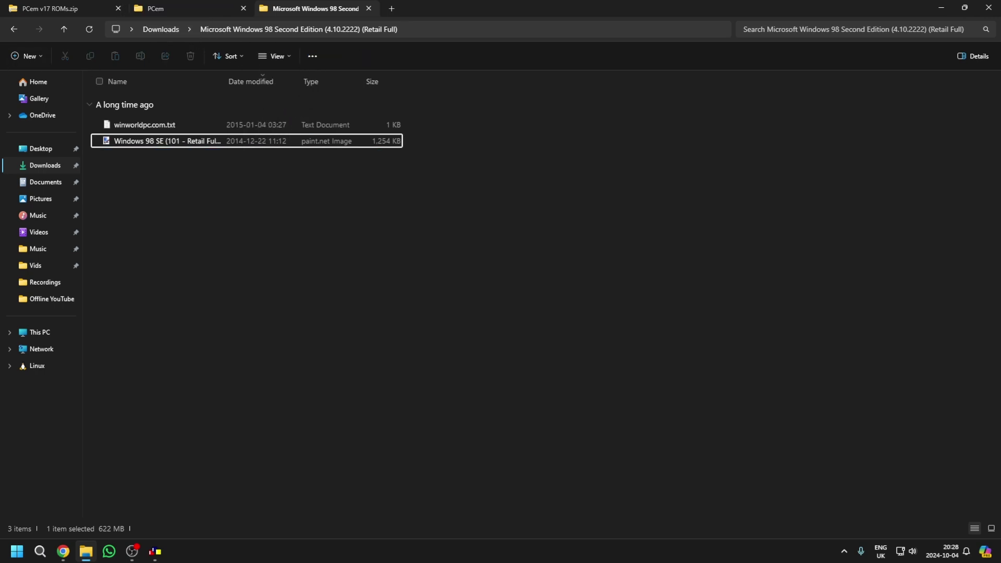
left_click(21, 29)
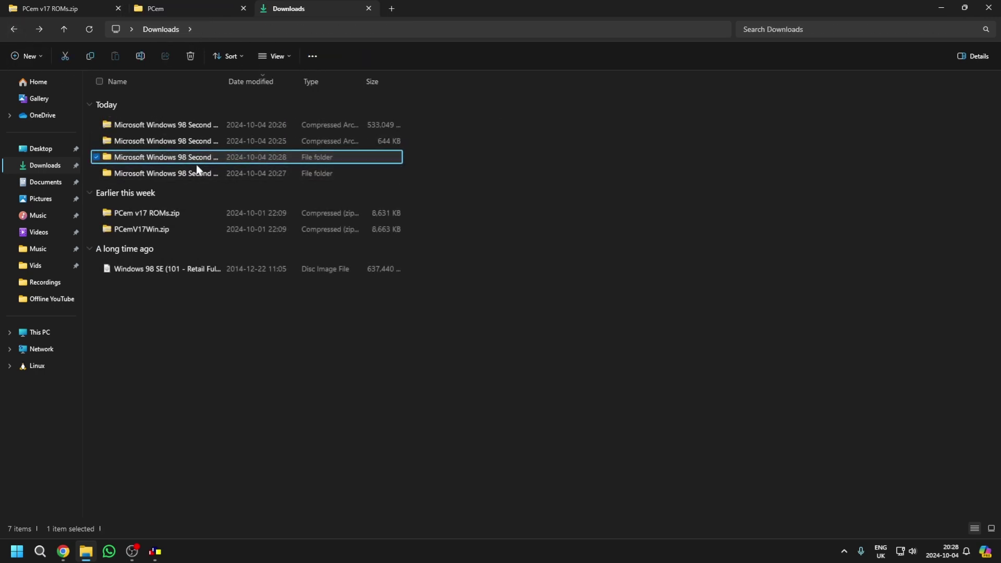
Move the Windows 98 Second Edition boot disk image from its nested extracted folder into Downloads and return there.
double_click(164, 123)
double_click(151, 122)
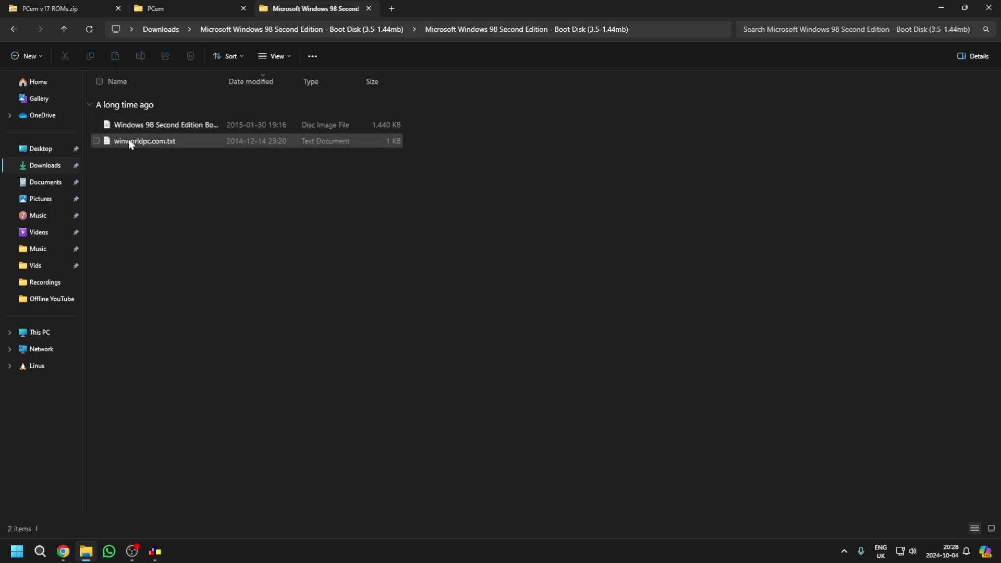
left_click_drag(157, 125, 161, 29)
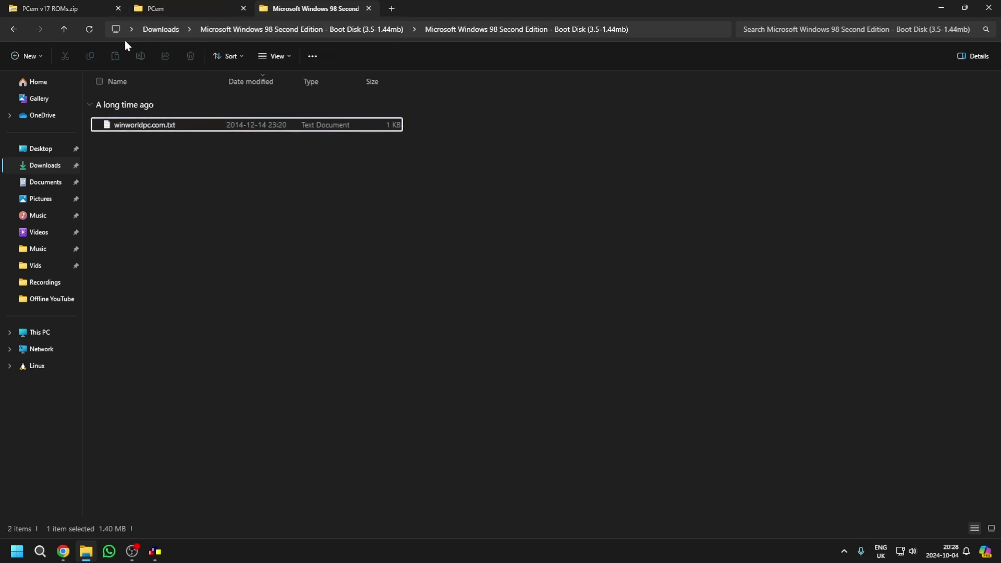
left_click(11, 33)
left_click(14, 30)
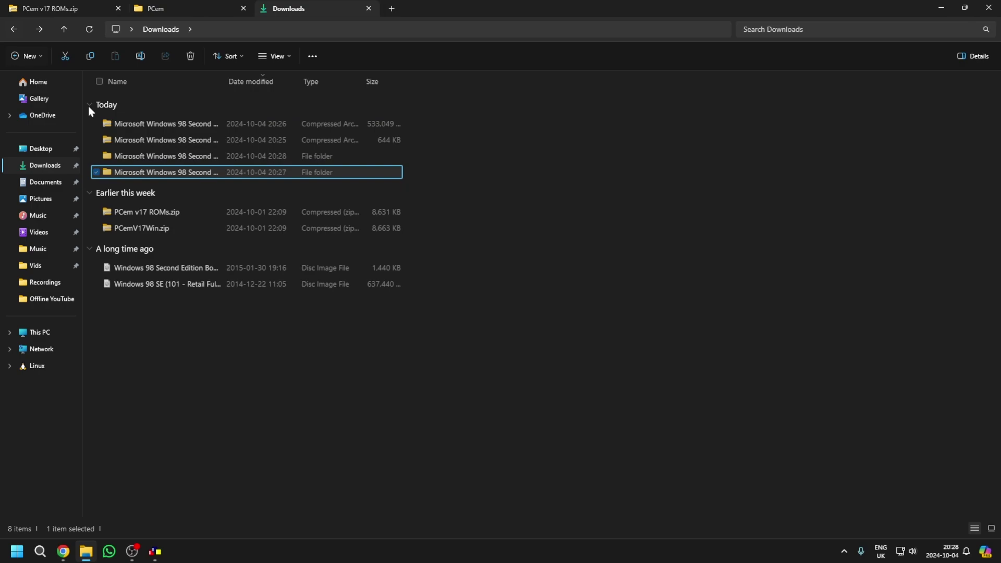
Delete the two Windows 98 archives and their two extracted folders from Downloads, keeping the disc images.
left_click_drag(436, 179, 190, 115)
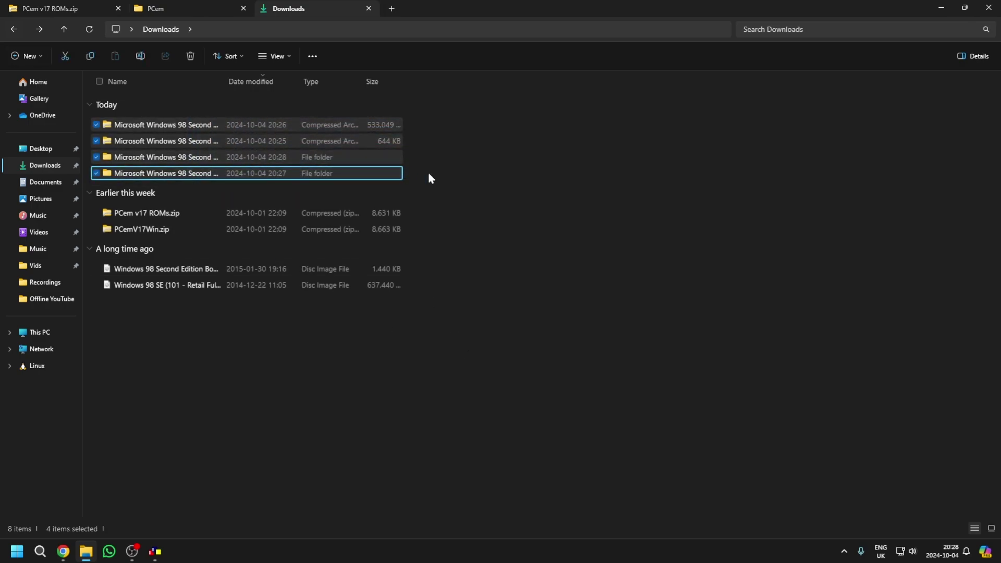
key("Delete")
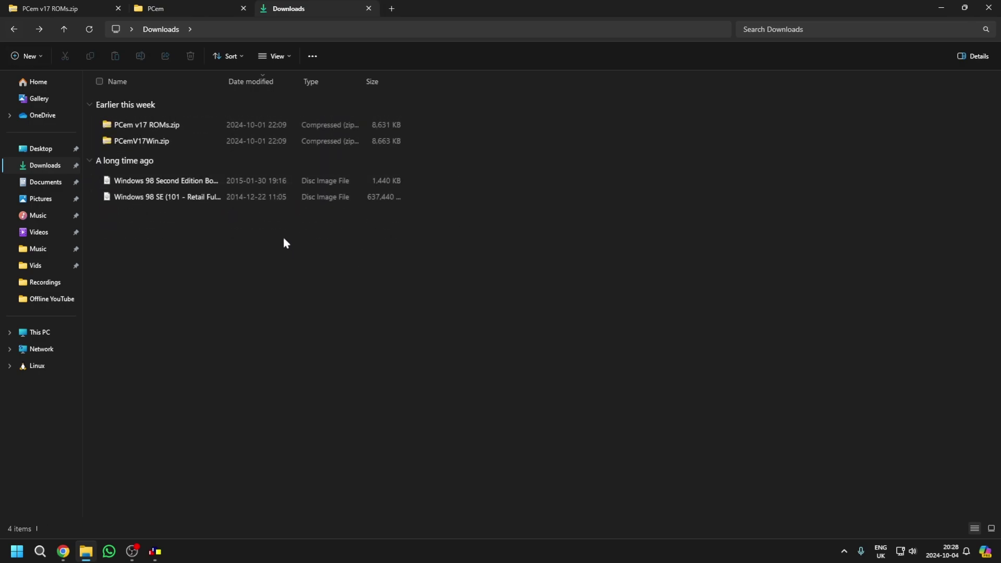
left_click(250, 197)
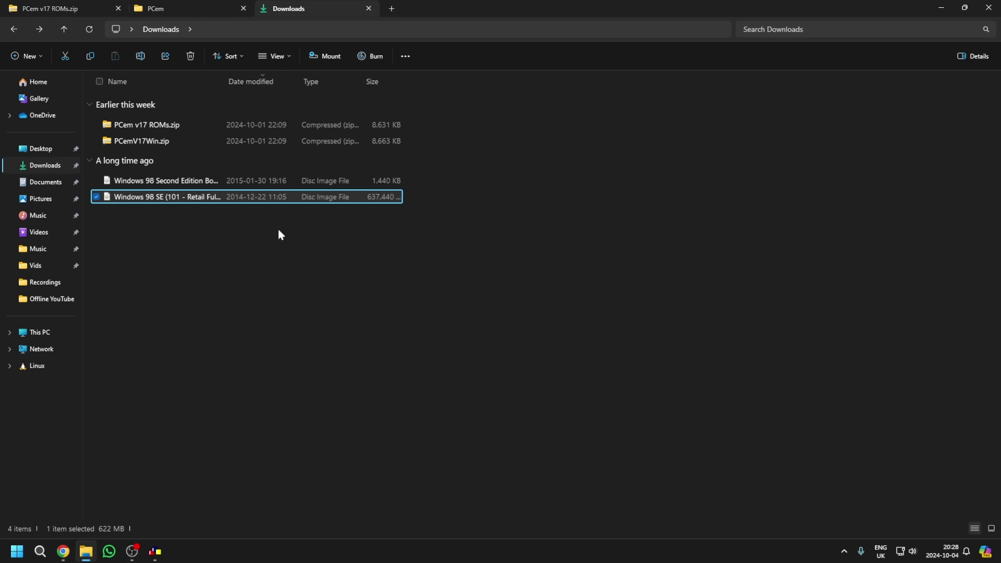
left_click(313, 241)
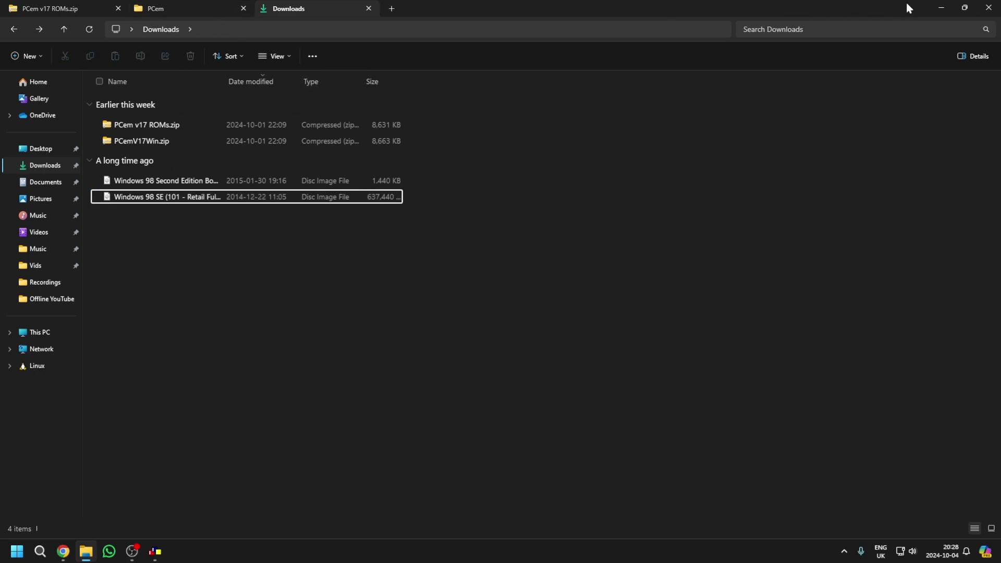
left_click(132, 551)
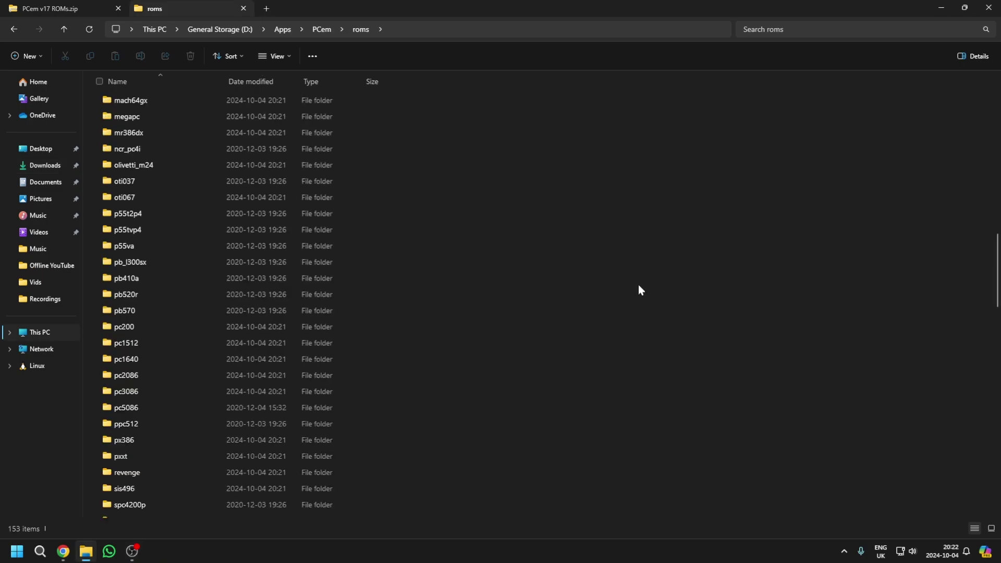
Return from the roms folder to the PCem folder and launch PCem.exe.
scroll(638, 285, "down", 15)
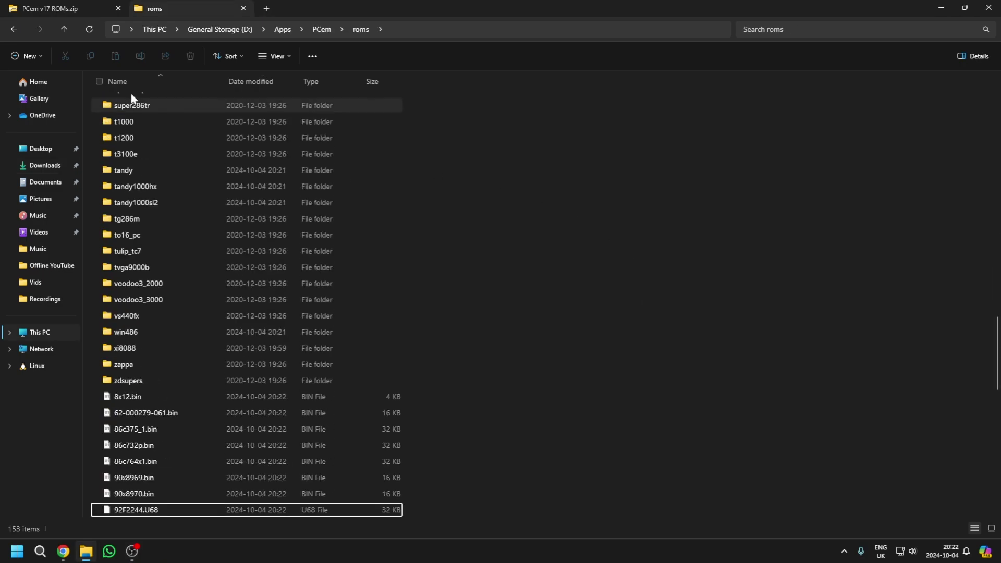
left_click(17, 33)
scroll(534, 395, "down", 2)
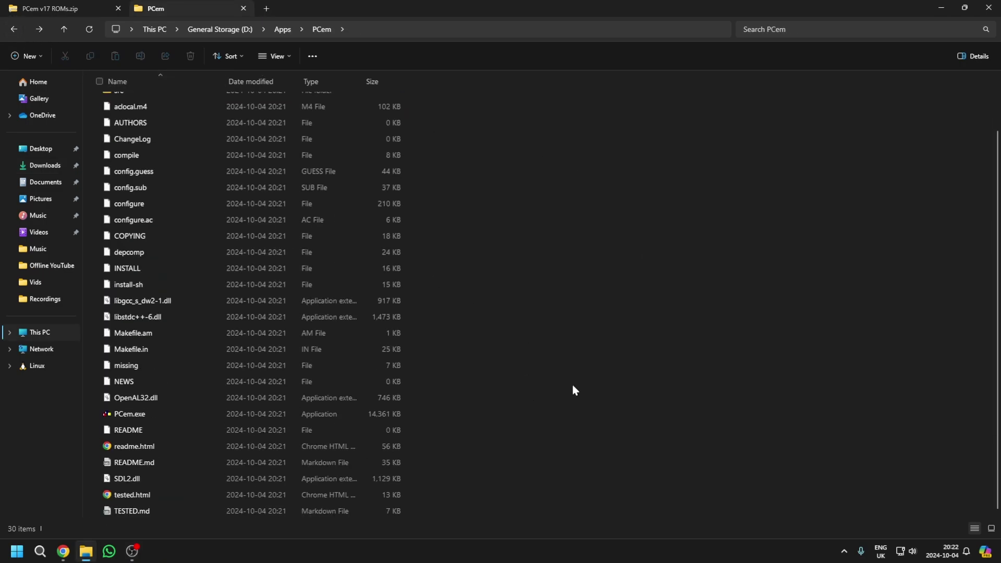
left_click(266, 418)
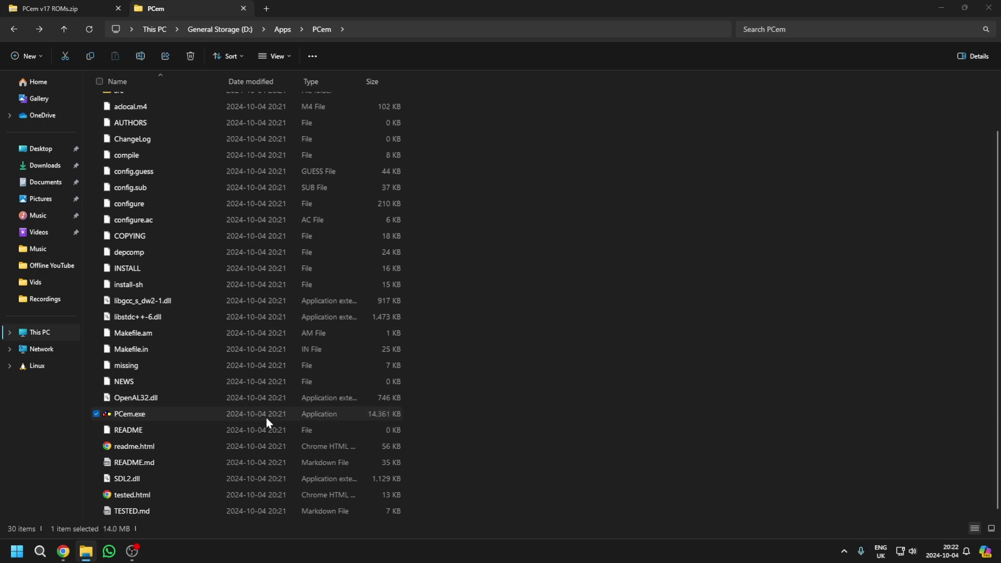
double_click(267, 419)
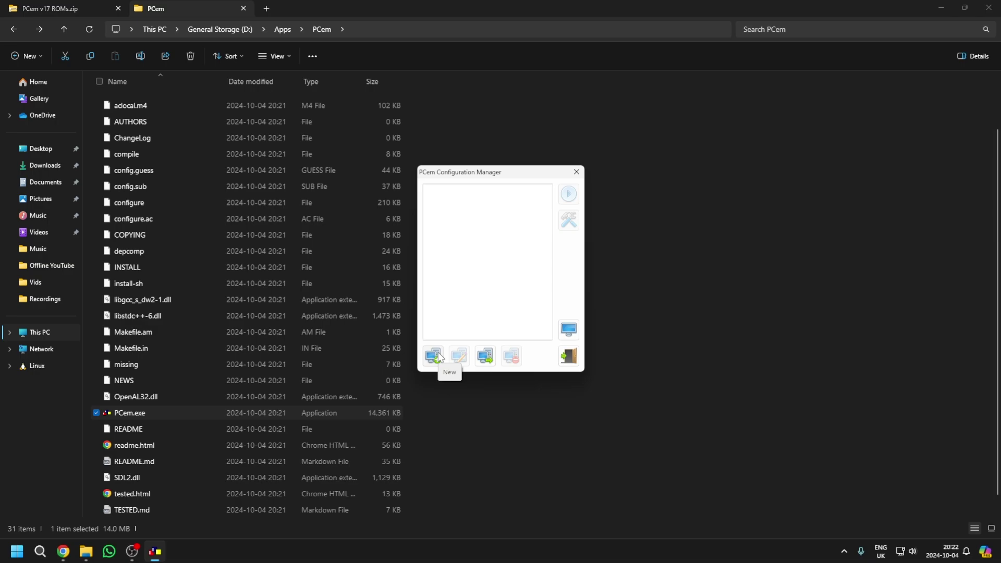
Create a new configuration named Windows 98 and set its machine to [Slot 1] Gigabyte GA-686BX.
left_click(433, 356)
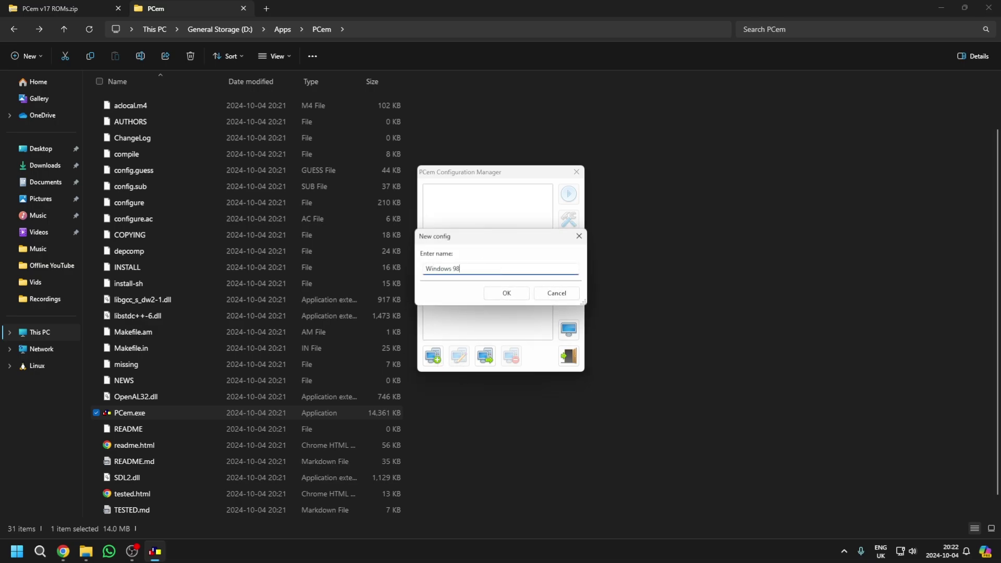
left_click(507, 293)
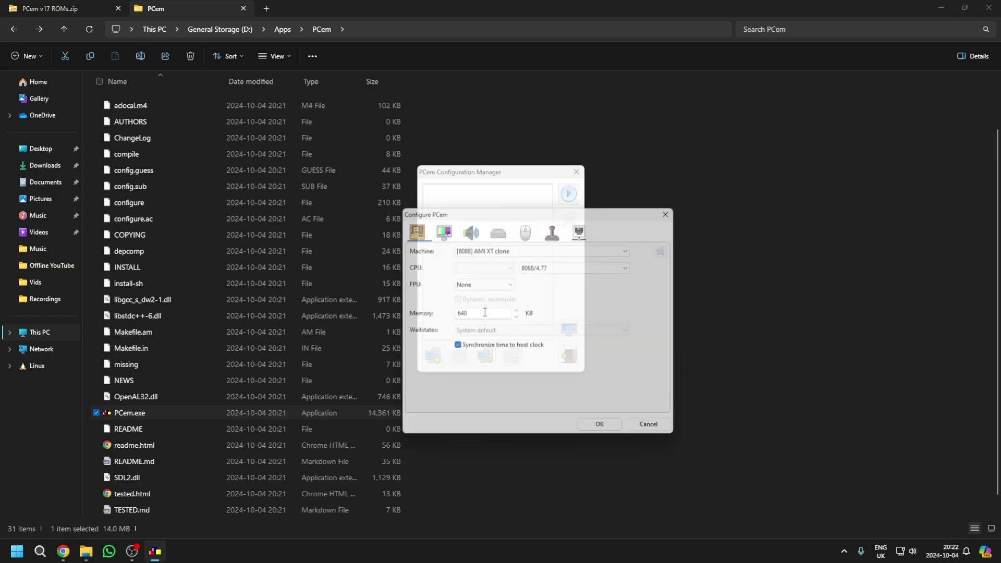
left_click_drag(569, 210, 501, 138)
left_click(550, 179)
left_click_drag(561, 220, 569, 383)
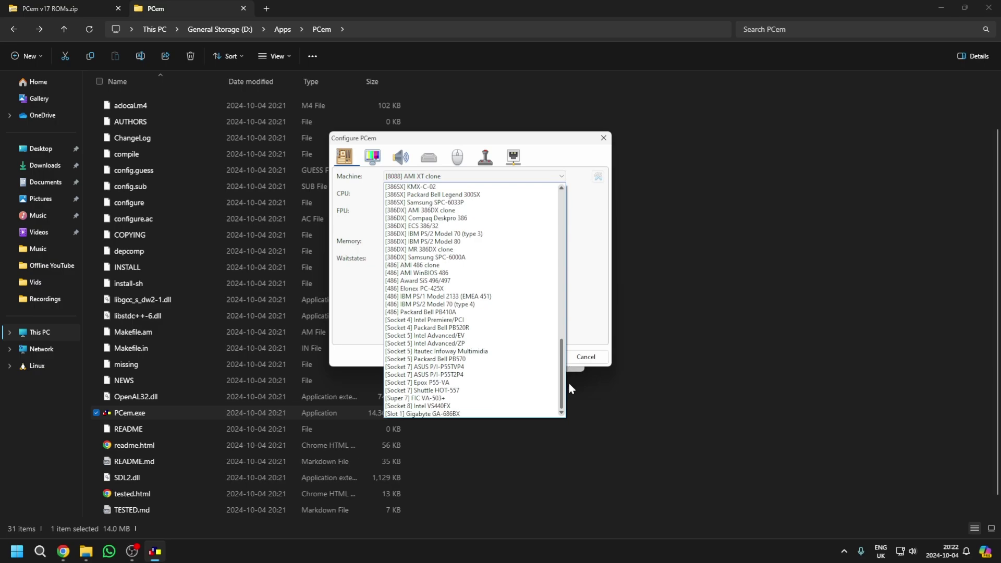
left_click(485, 415)
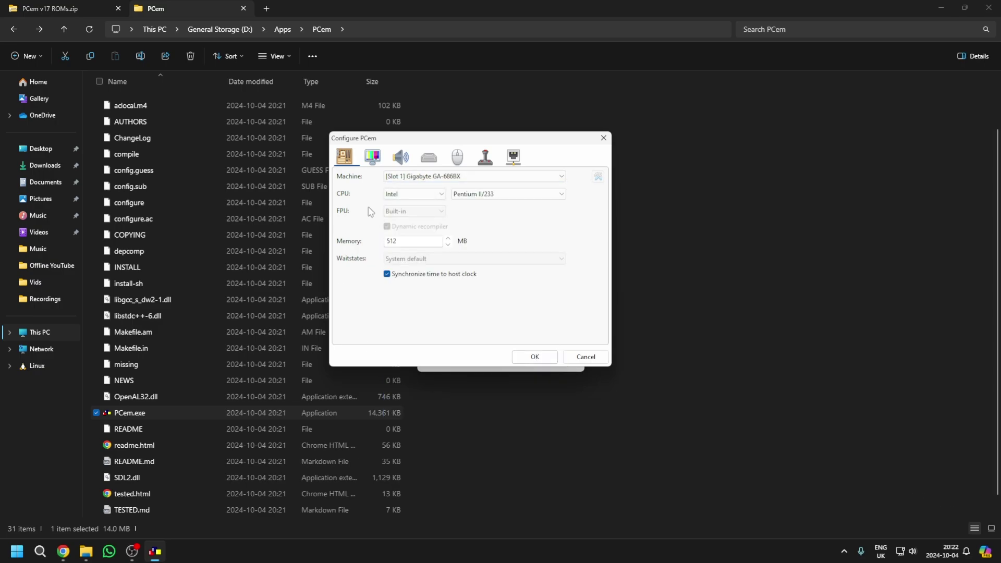
Set the machine's CPU to Pentium II/450 and its memory to 256 MB.
left_click(498, 194)
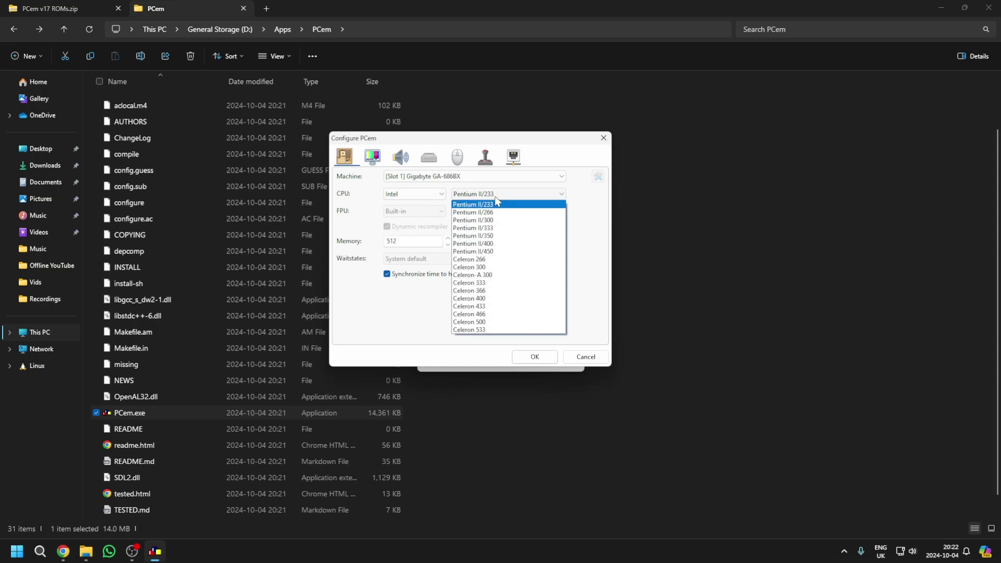
left_click(495, 252)
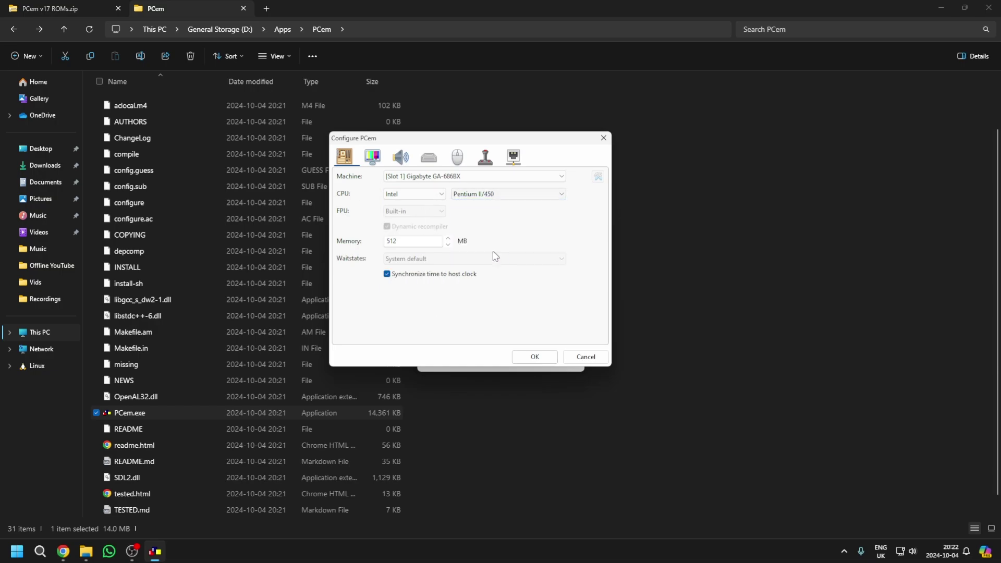
double_click(427, 243)
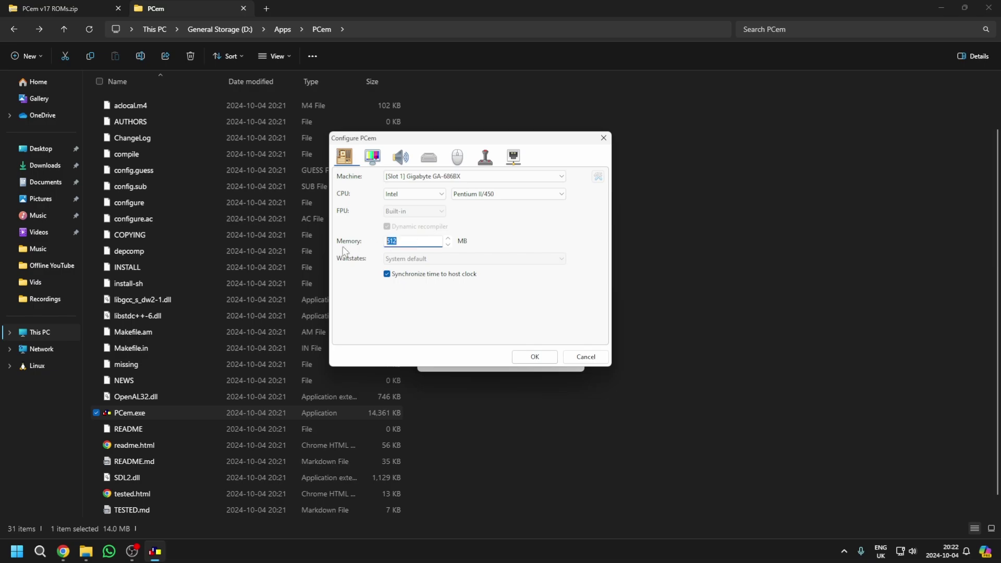
left_click(448, 244)
Set the configuration's video device to 3DFX Voodoo 3 3000.
left_click(378, 156)
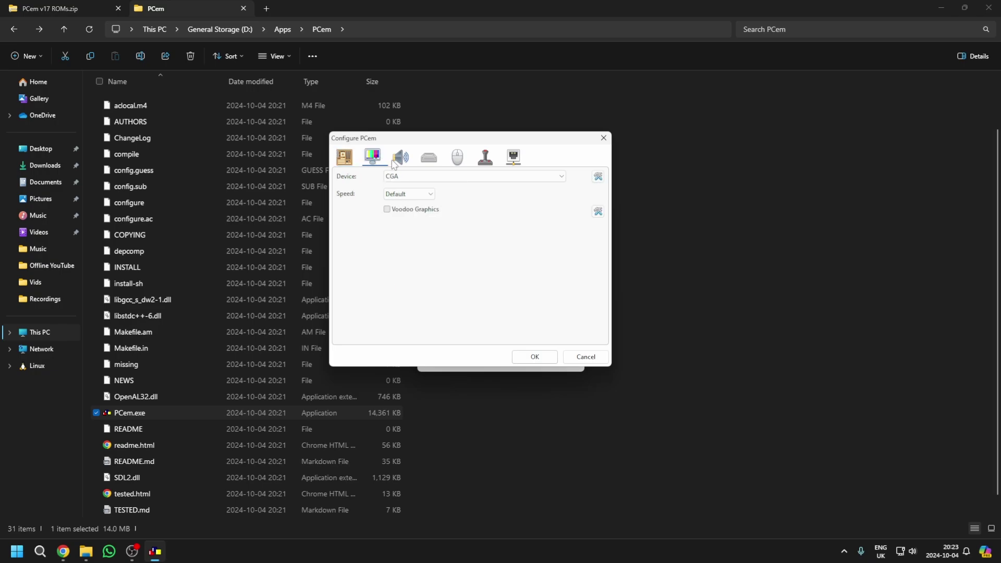
left_click(472, 177)
scroll(457, 209, "up", 3)
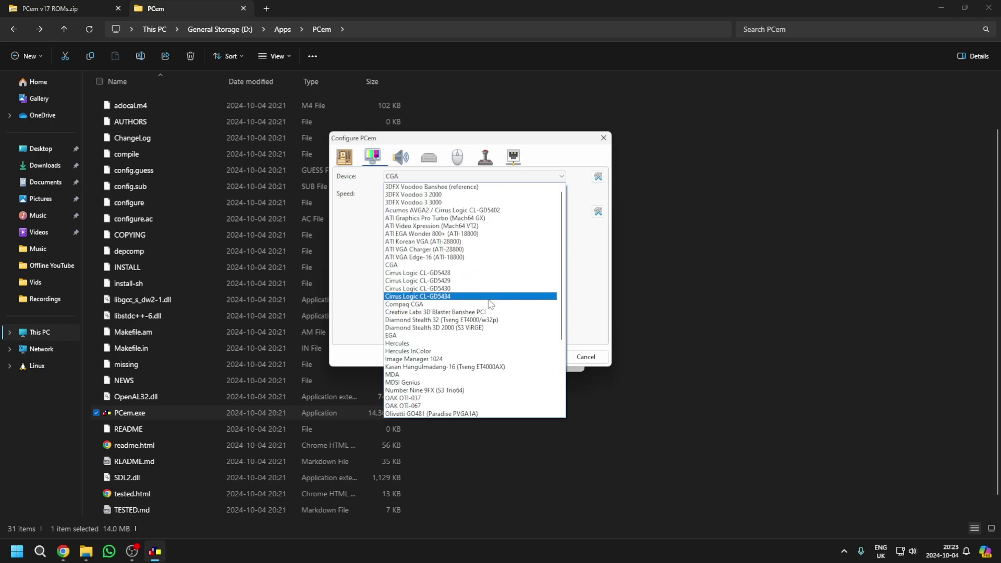
left_click(456, 203)
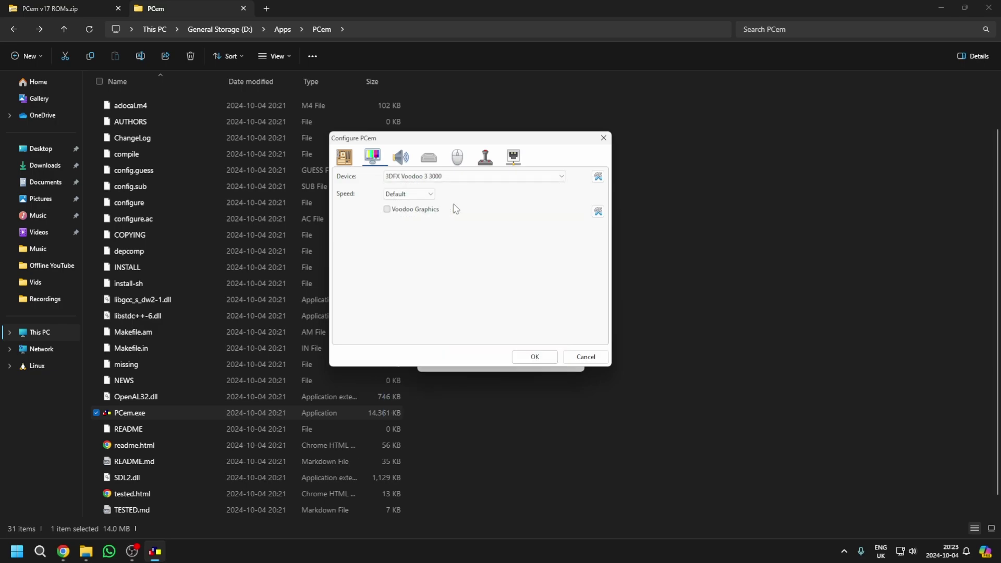
Set the configuration's sound device to Sound Blaster PCI 128.
left_click(402, 159)
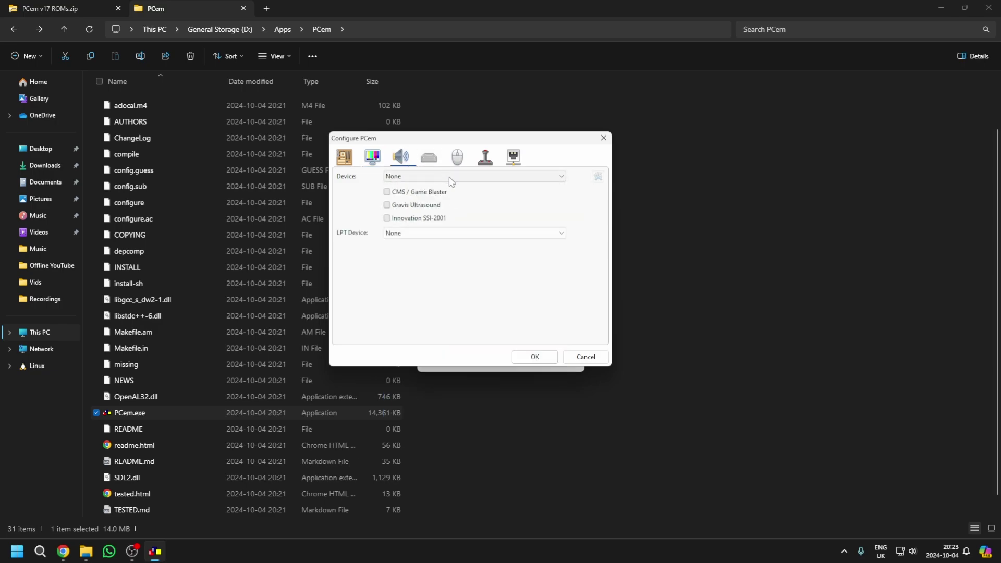
left_click(428, 178)
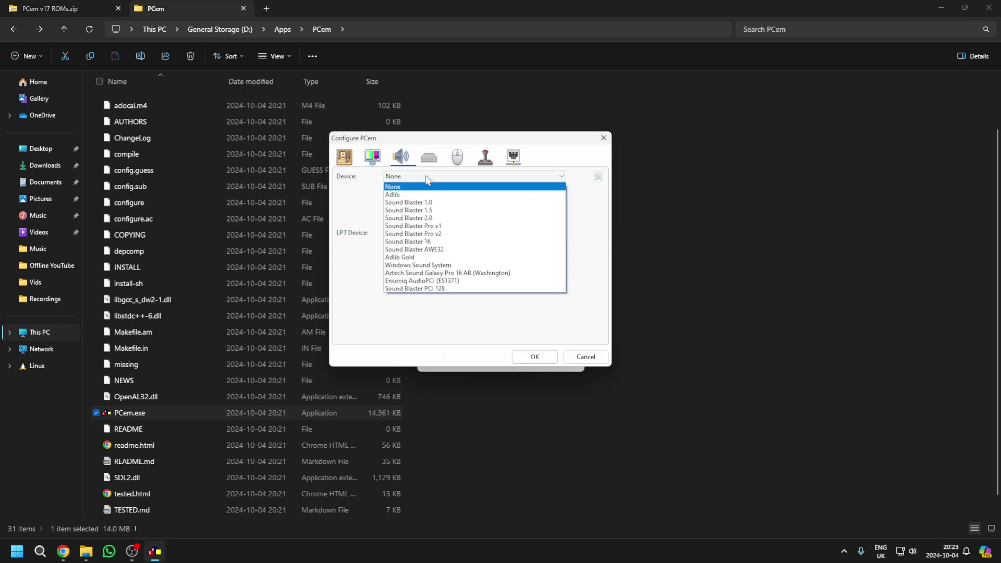
left_click(478, 290)
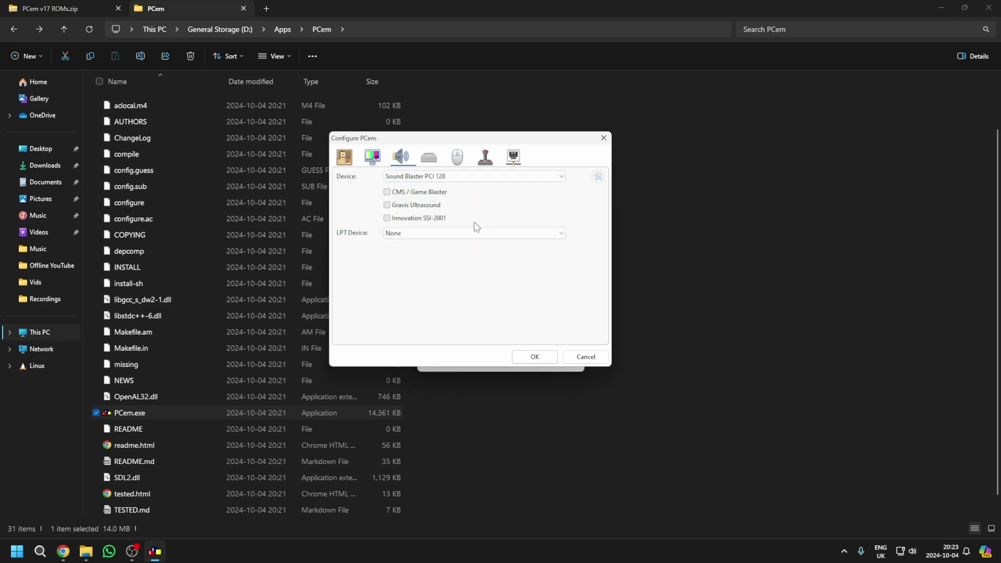
Start a new raw hard disc image for primary master drive C and name its file windows98 in D:\Disk Images\PCem.
left_click(426, 157)
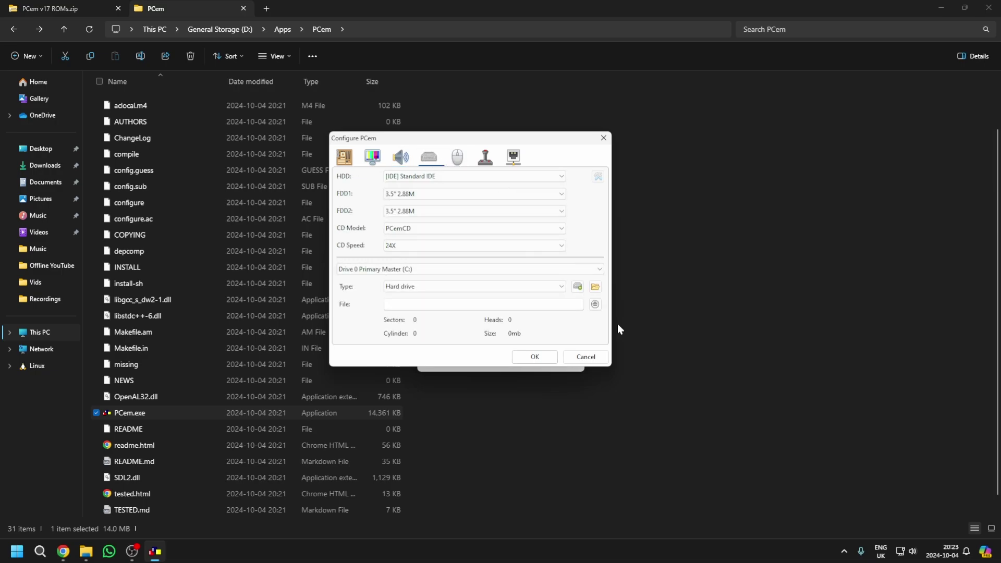
left_click(579, 288)
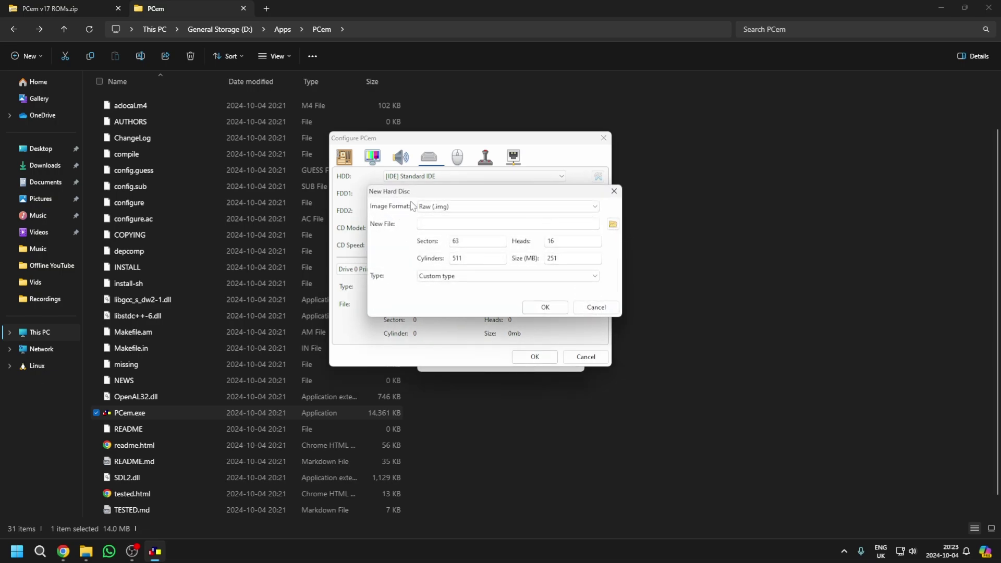
left_click(613, 224)
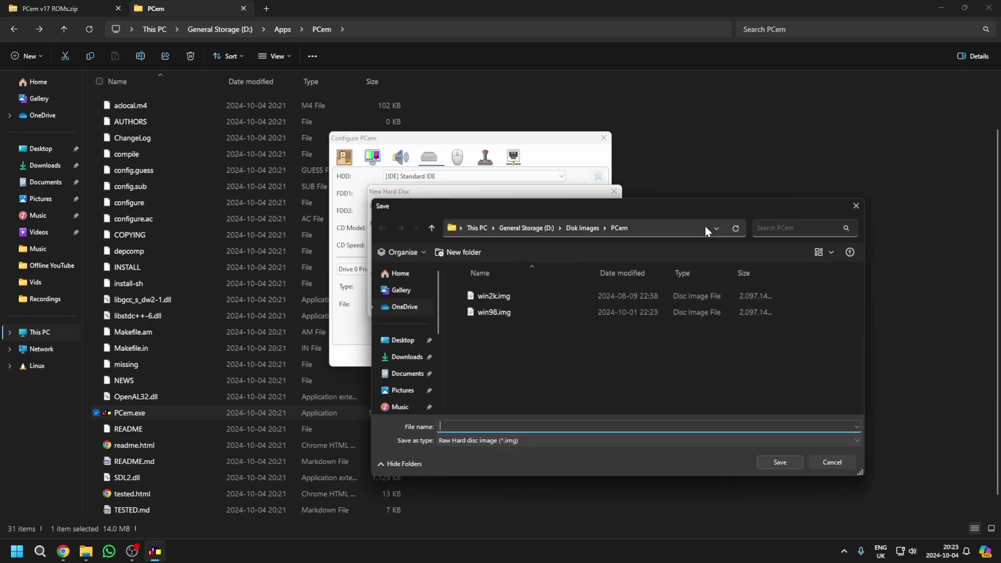
left_click(418, 405)
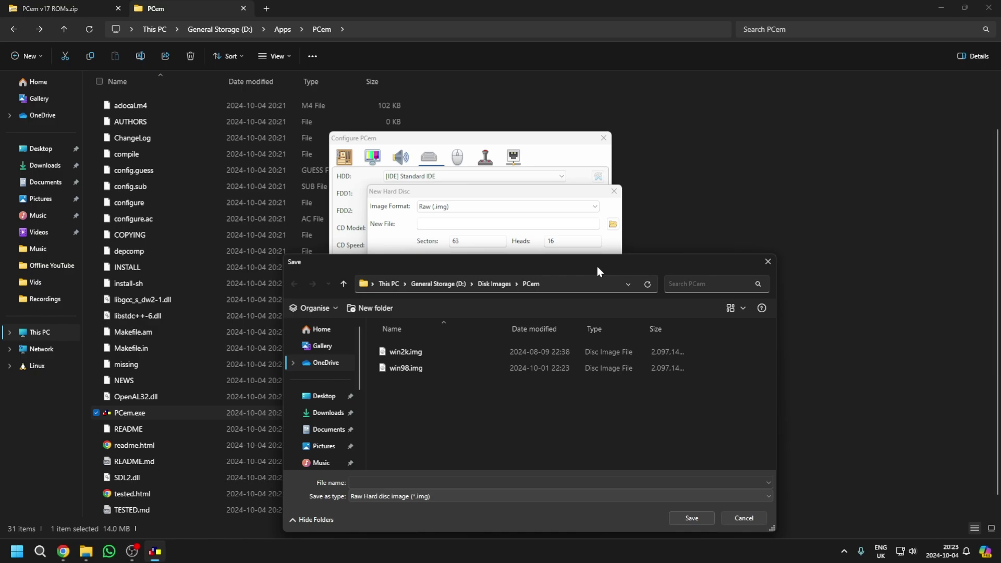
left_click_drag(597, 266, 505, 125)
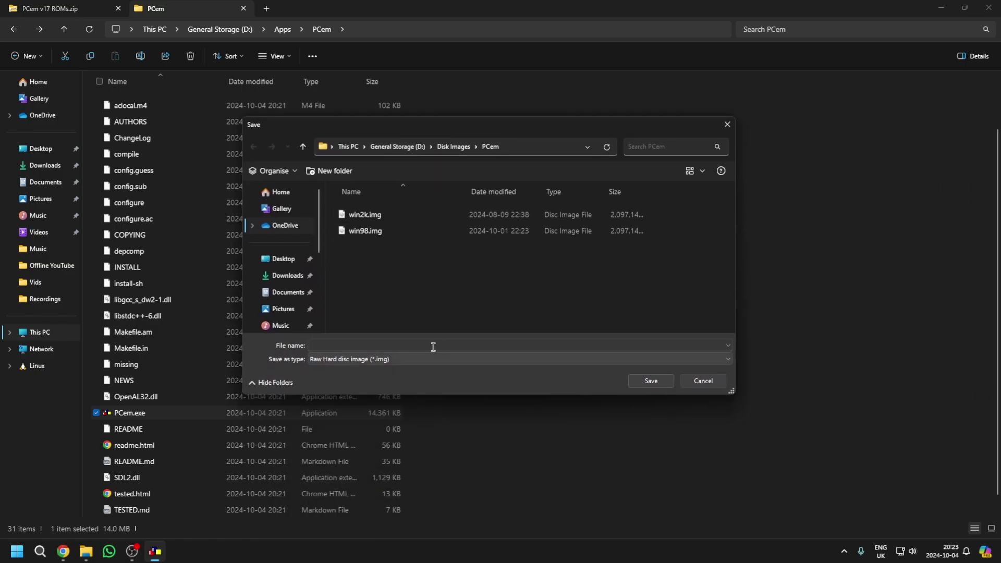
left_click(433, 346)
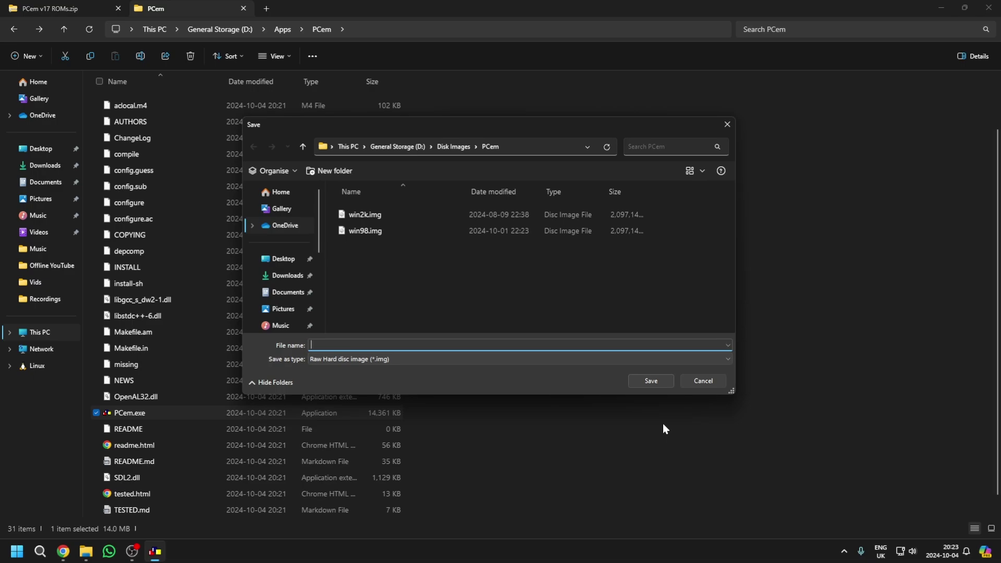
type("windows98")
left_click(652, 380)
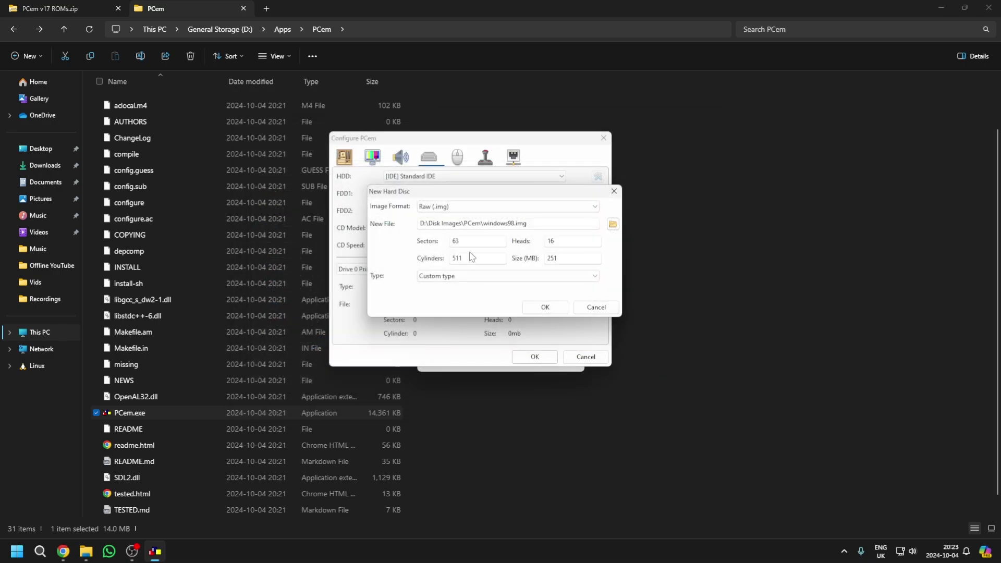
Set the new hard disc's size to 2048 MB and create the drive image.
double_click(579, 258)
type("2048")
left_click(560, 309)
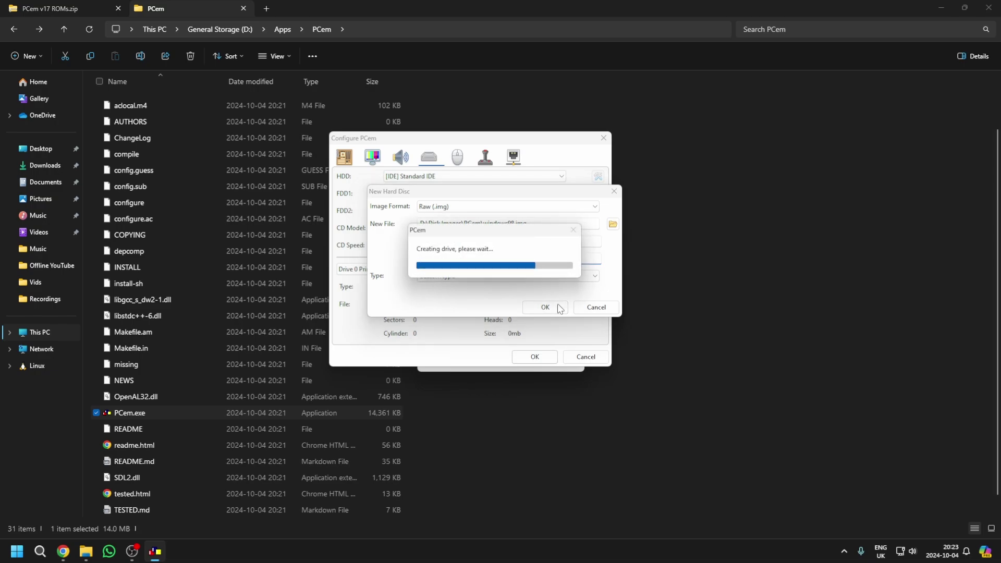
left_click(580, 278)
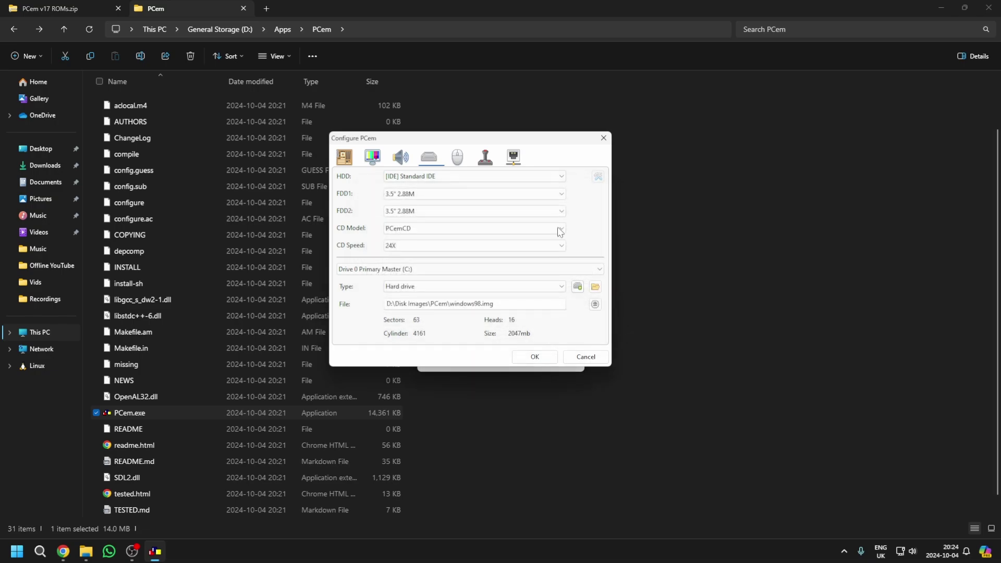
Set the configuration's mouse to Microsoft Intellimouse (PS/2).
left_click(458, 157)
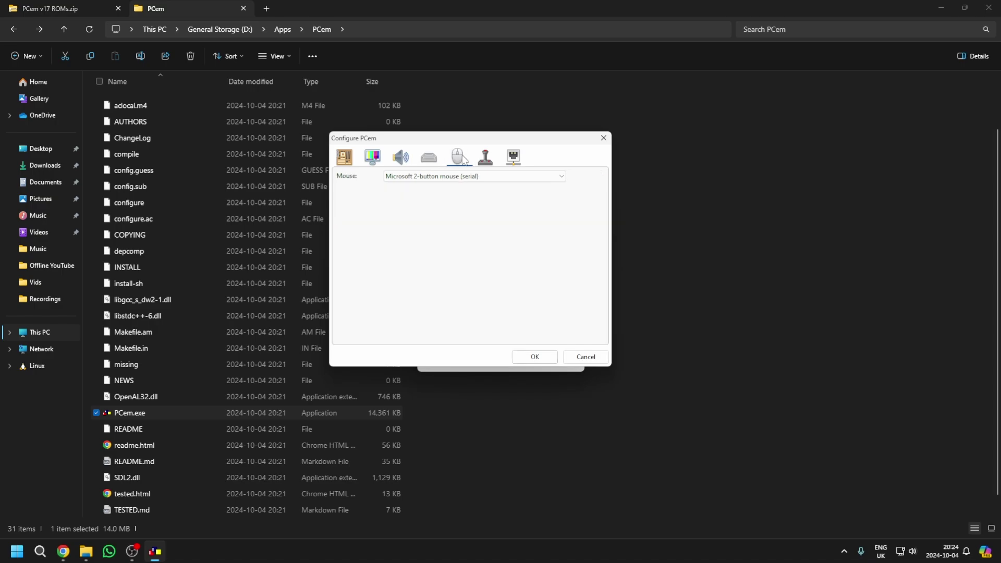
left_click(489, 177)
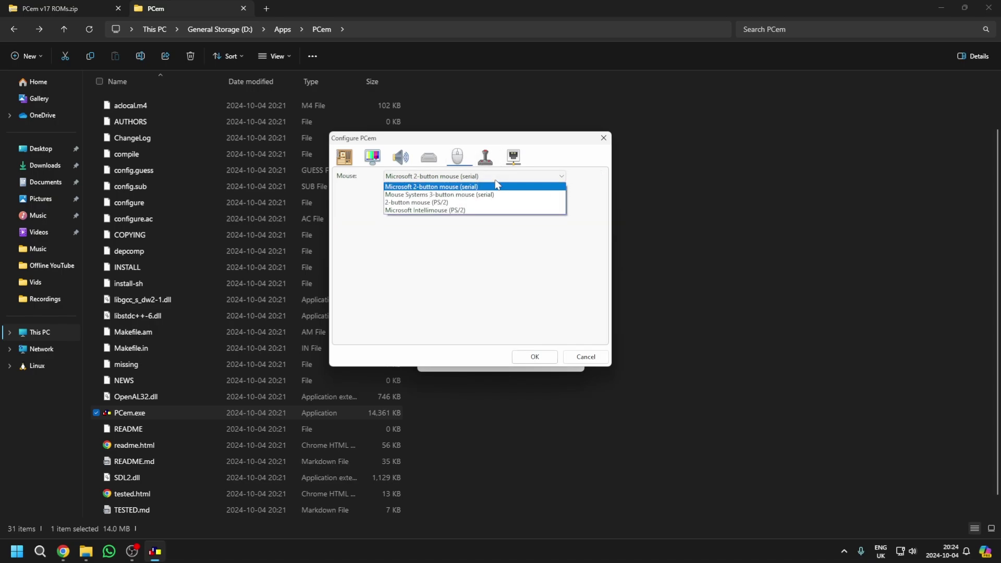
left_click(491, 211)
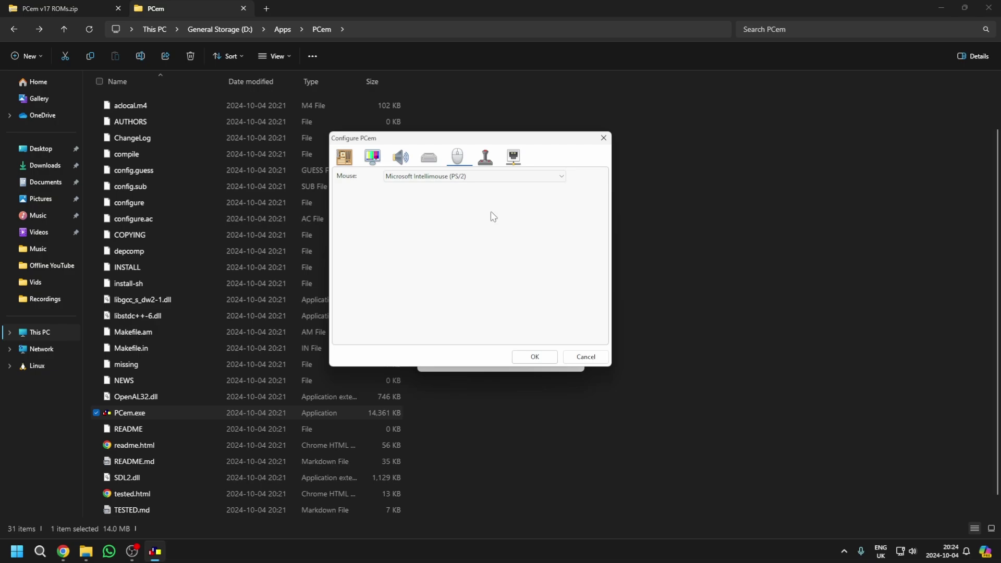
Review the joystick, network card and machine settings, keeping them as they are, and save the configuration.
left_click(487, 158)
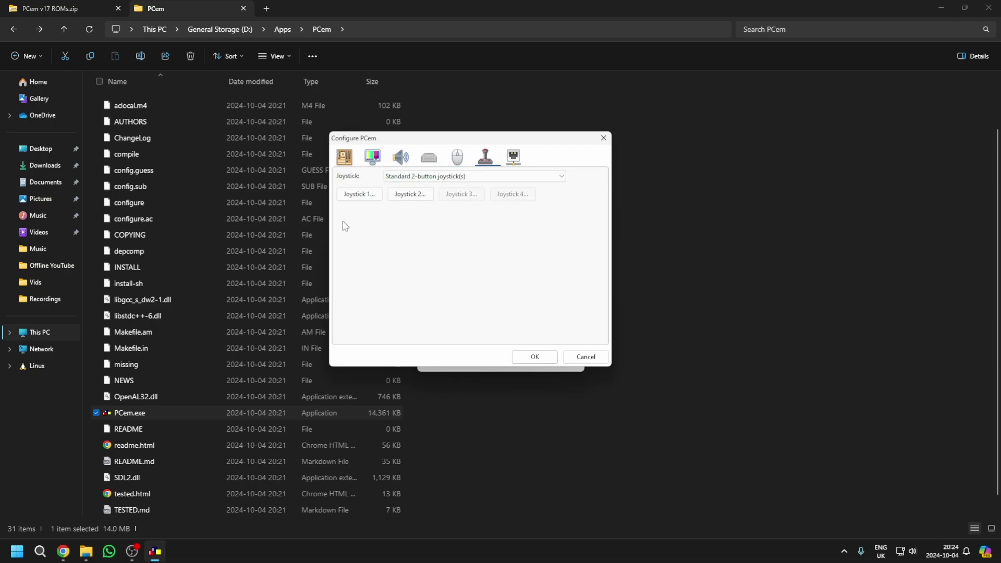
left_click(513, 157)
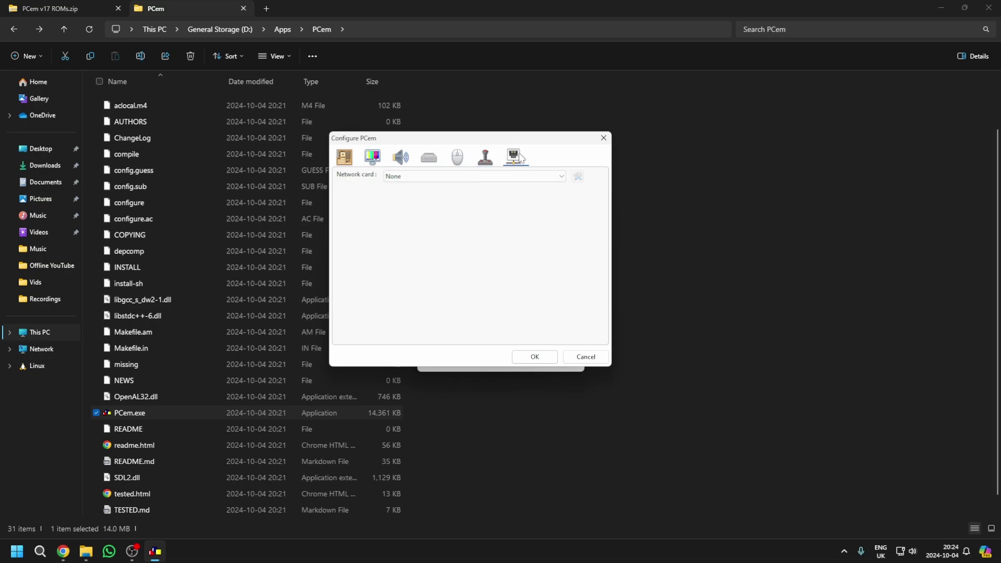
left_click(338, 165)
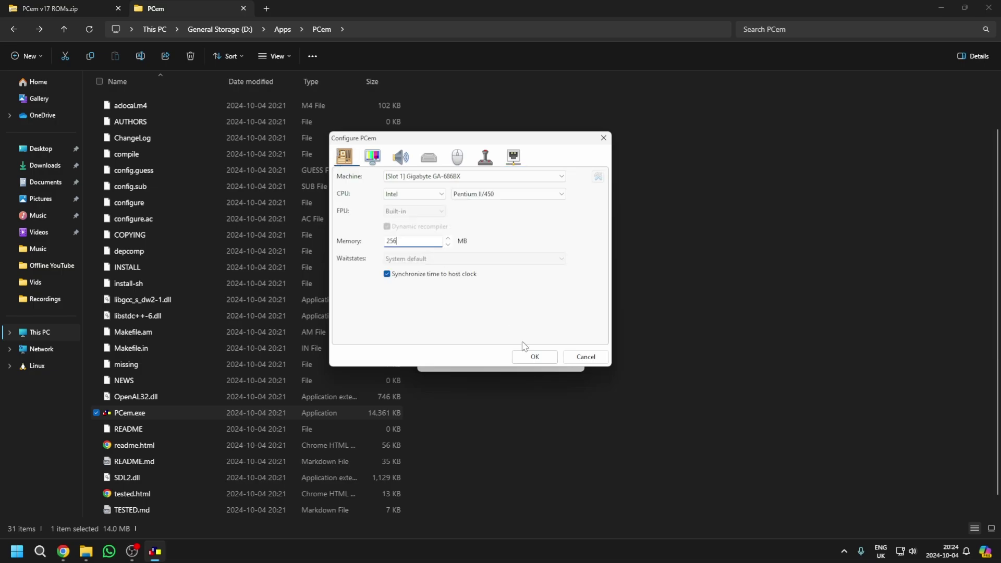
left_click(542, 359)
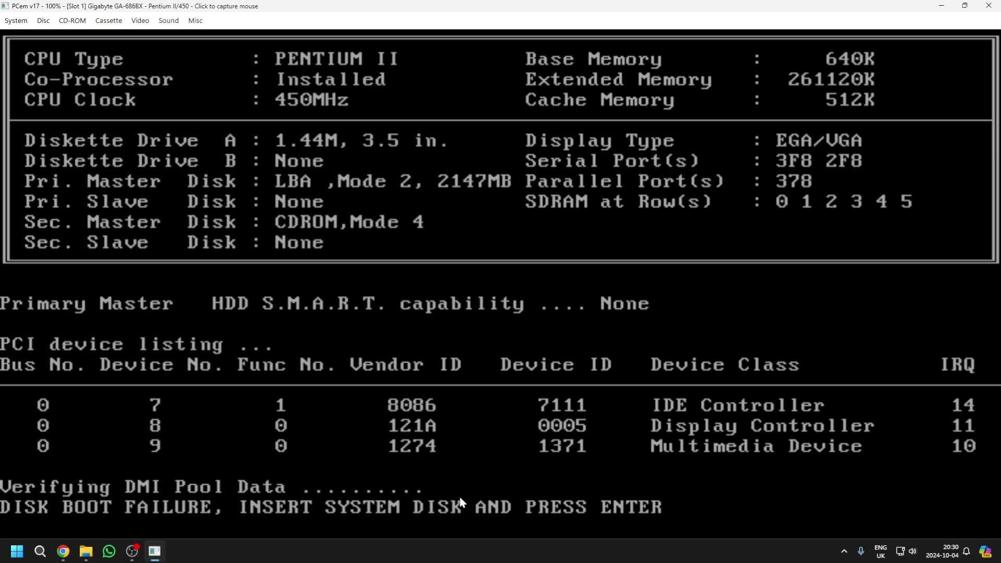
Load the image Windows 98 SE (101 - Retail Full).iso from Downloads into the virtual CD-ROM drive.
left_click(73, 21)
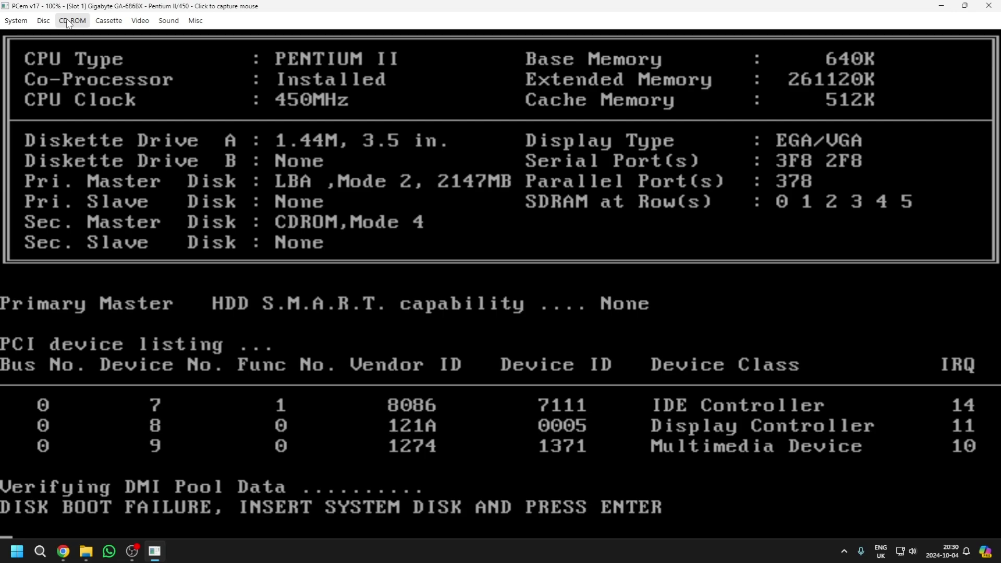
left_click(79, 38)
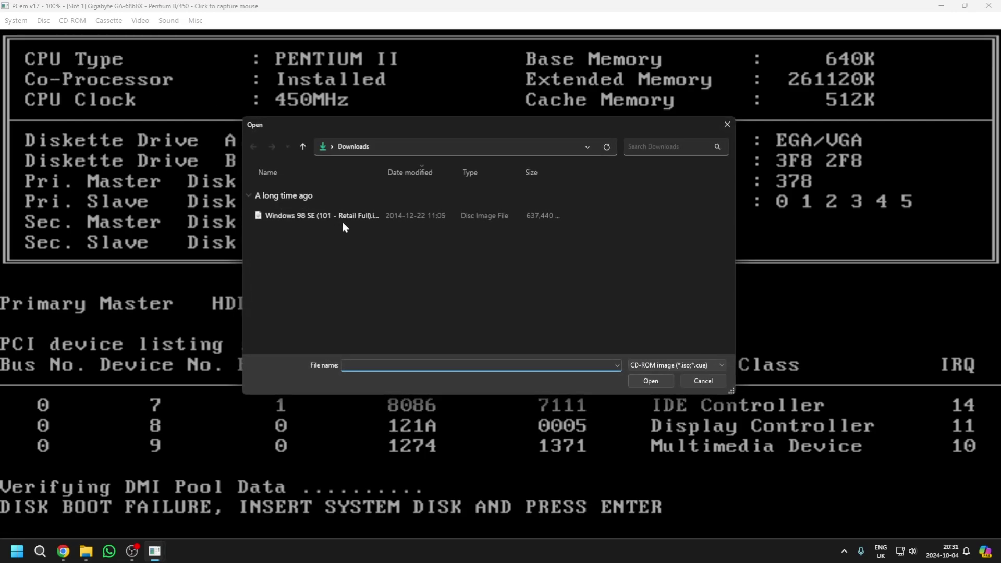
left_click(327, 217)
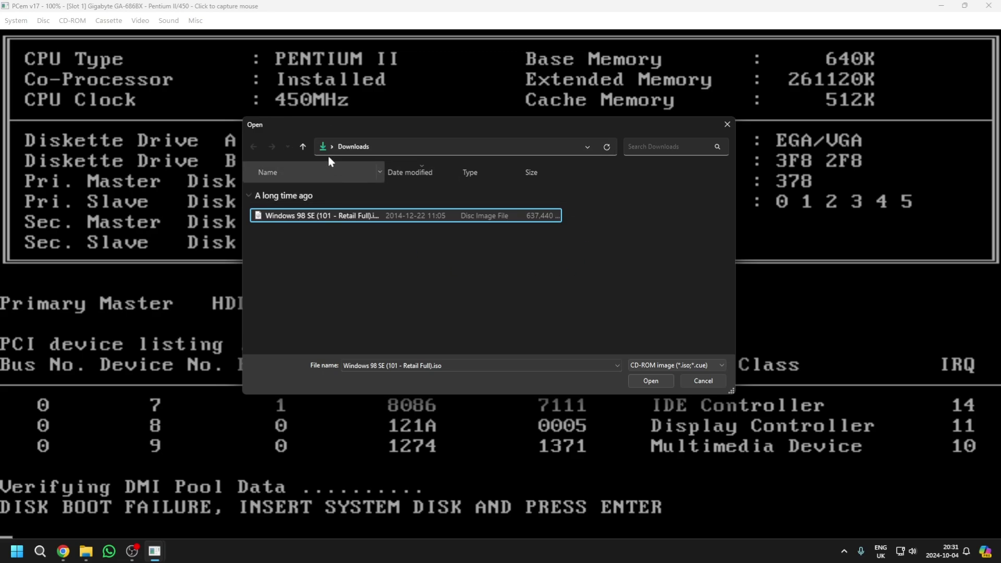
left_click(661, 380)
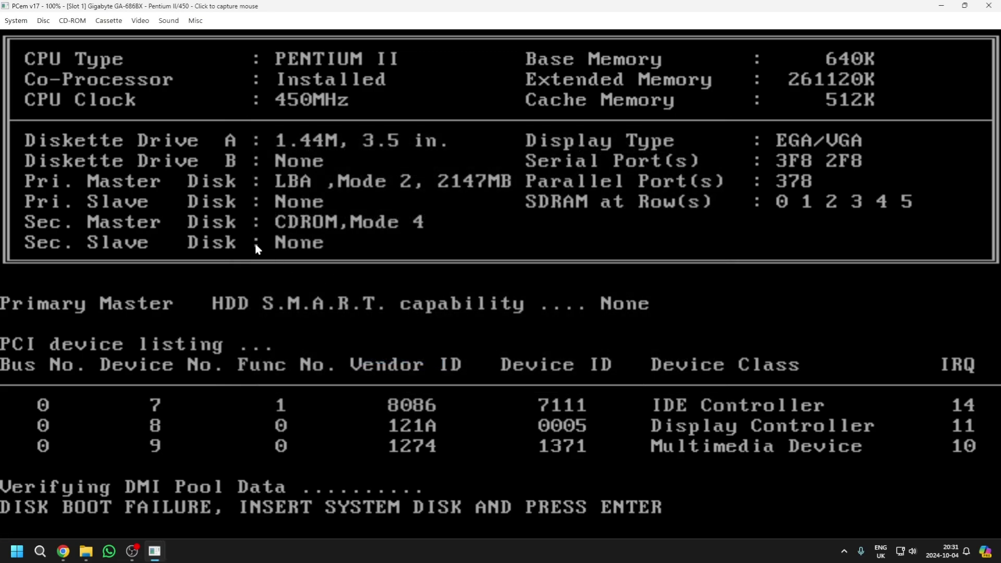
Load Windows 98 Second Edition Boot.img from Downloads into floppy drive A.
left_click(44, 21)
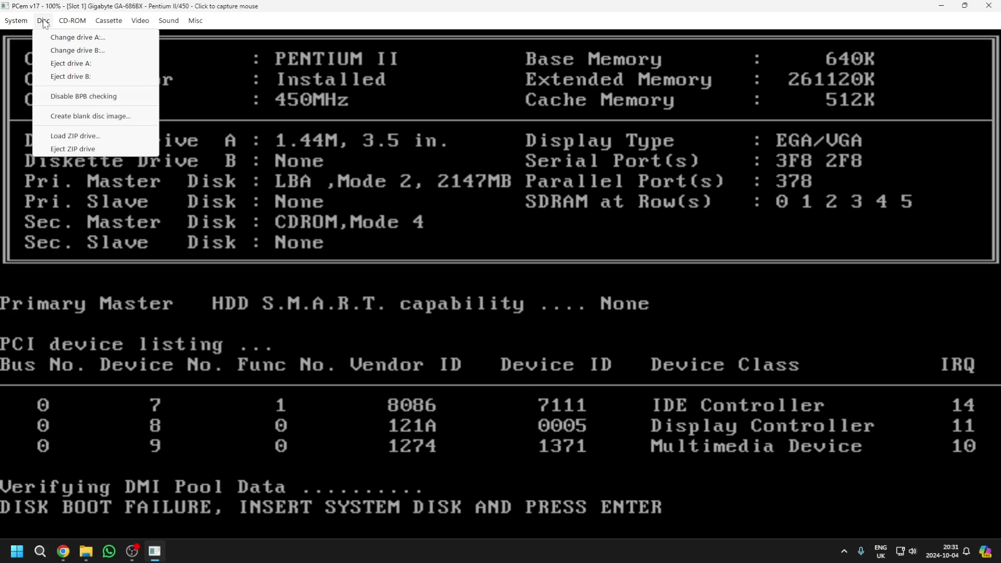
left_click(64, 36)
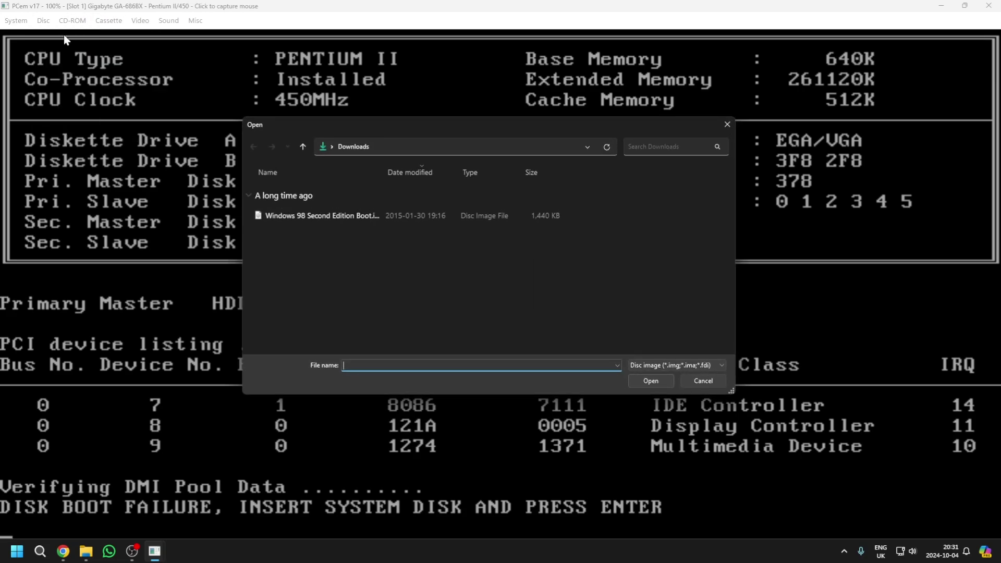
left_click(338, 215)
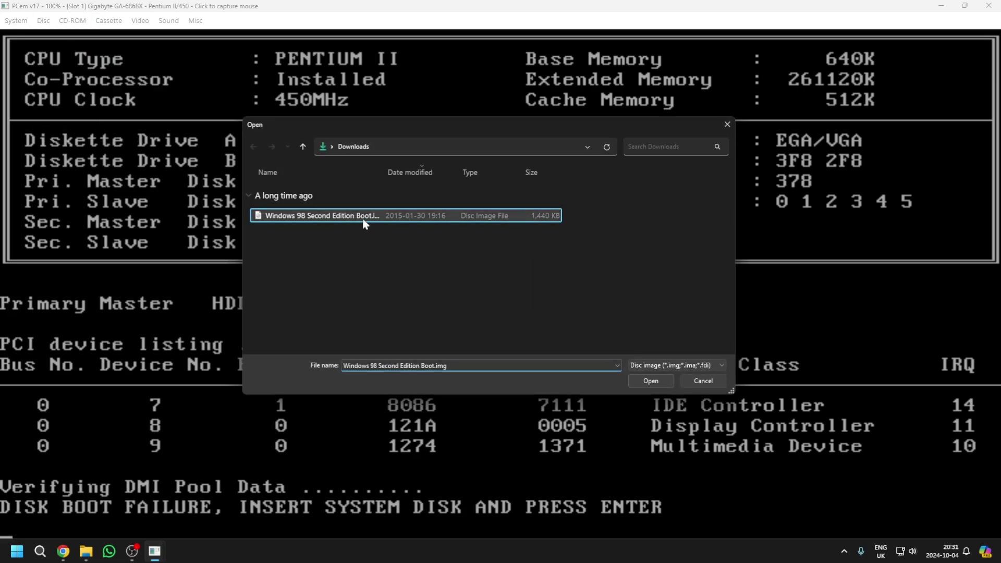
left_click(659, 383)
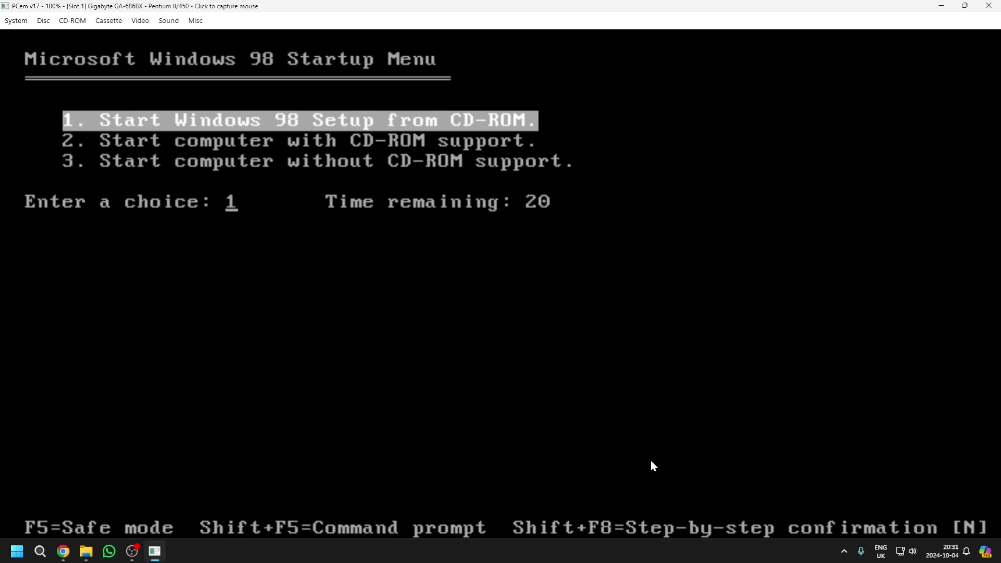
Start Windows 98 Setup from CD-ROM, switch the emulator to full screen and continue past the Setup welcome.
key("Return")
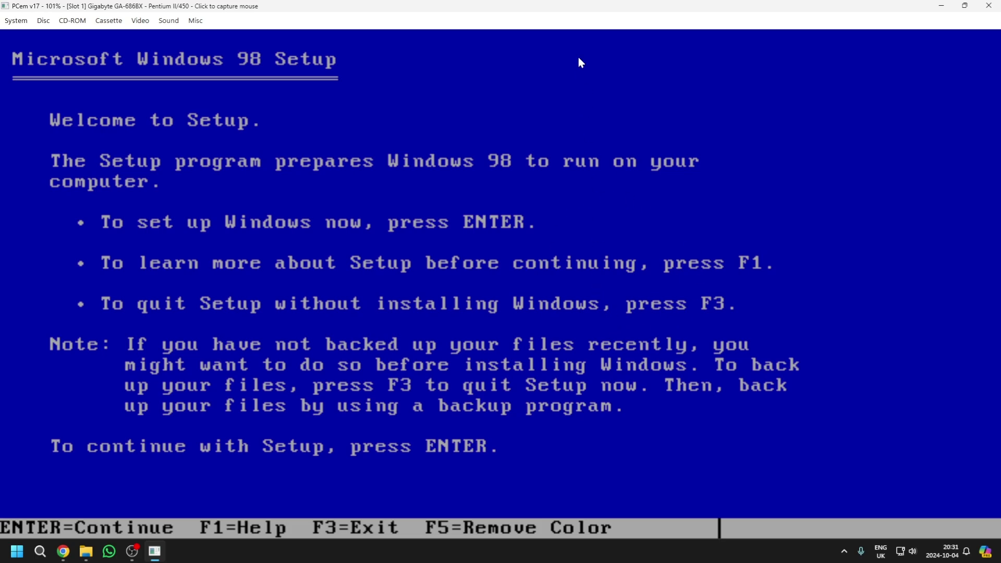
key("ctrl+alt+Page_Down")
key("Return")
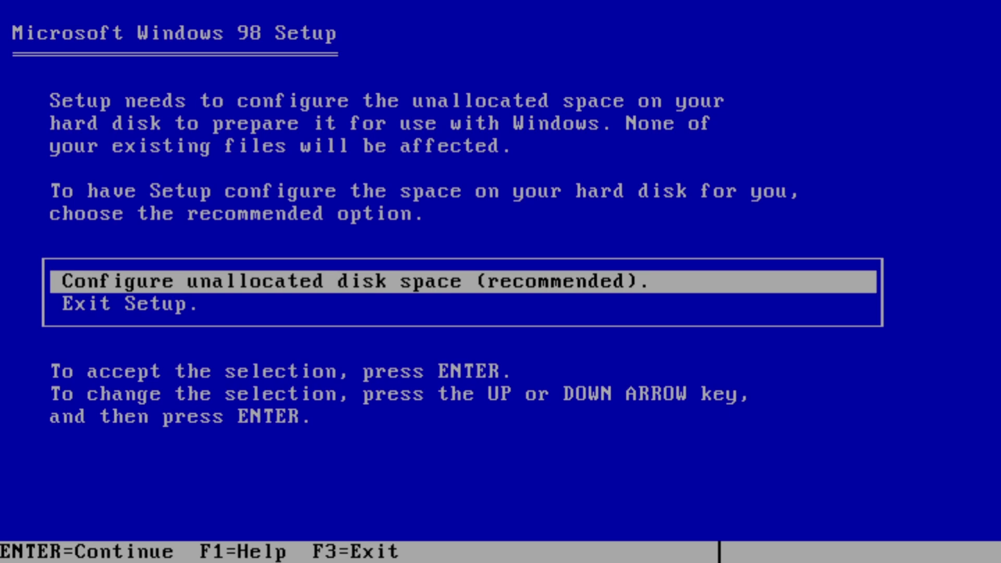
Have Setup configure the unallocated disk space with large disk support enabled, and restart the machine.
key("Return")
key("Down")
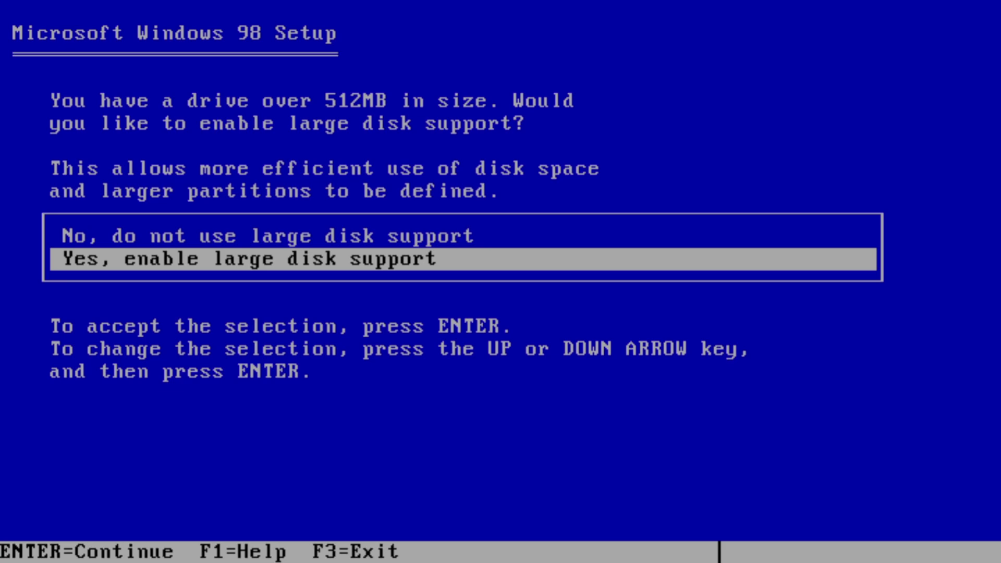
key("Return")
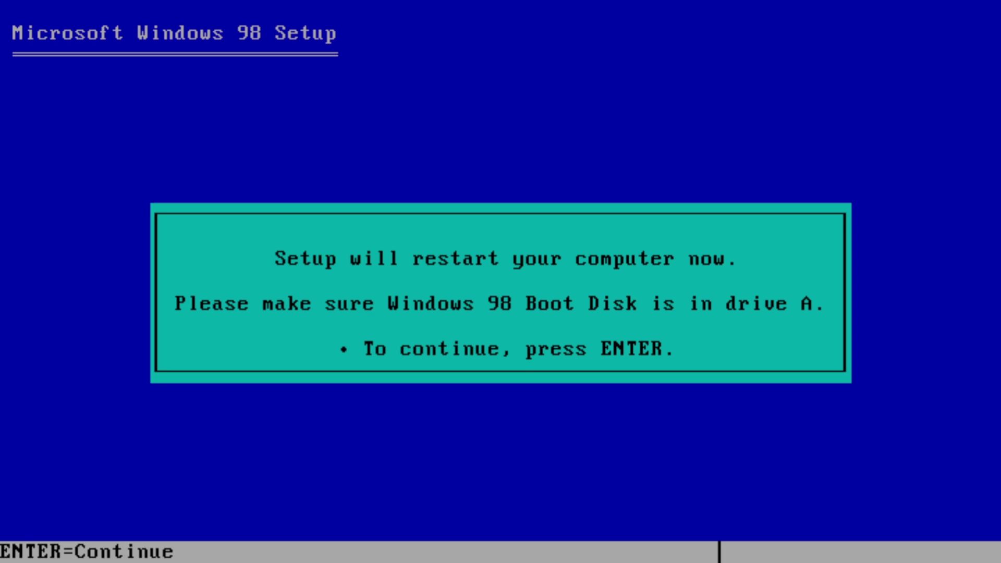
key("Return")
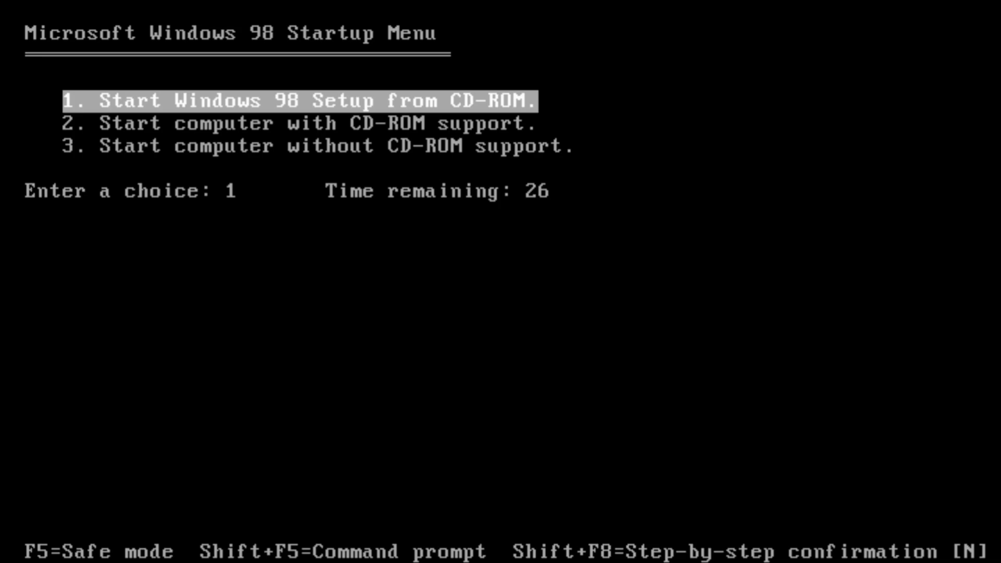
Start Windows 98 Setup from CD-ROM again, run its routine system check and begin the graphical Setup.
key("Return")
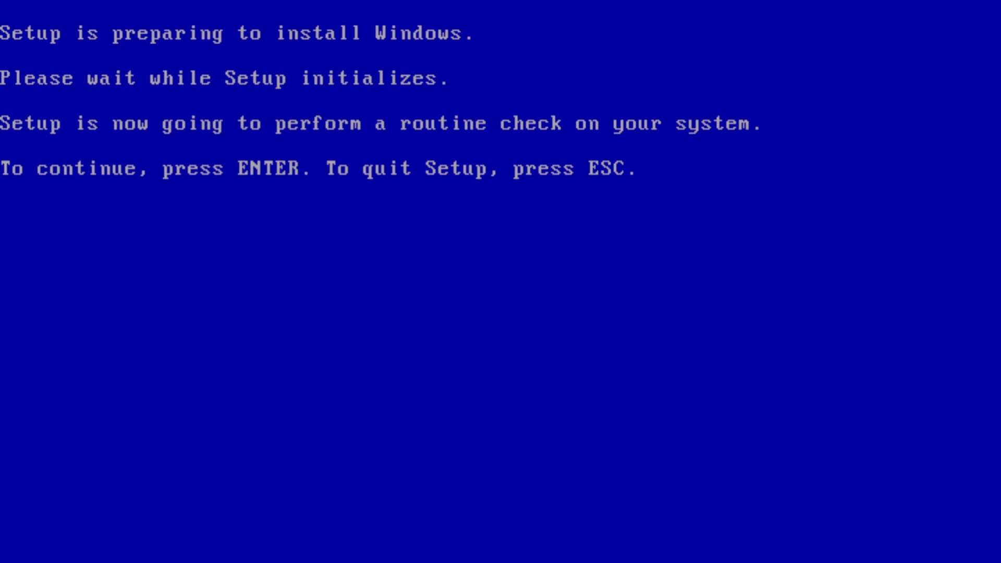
key("Return")
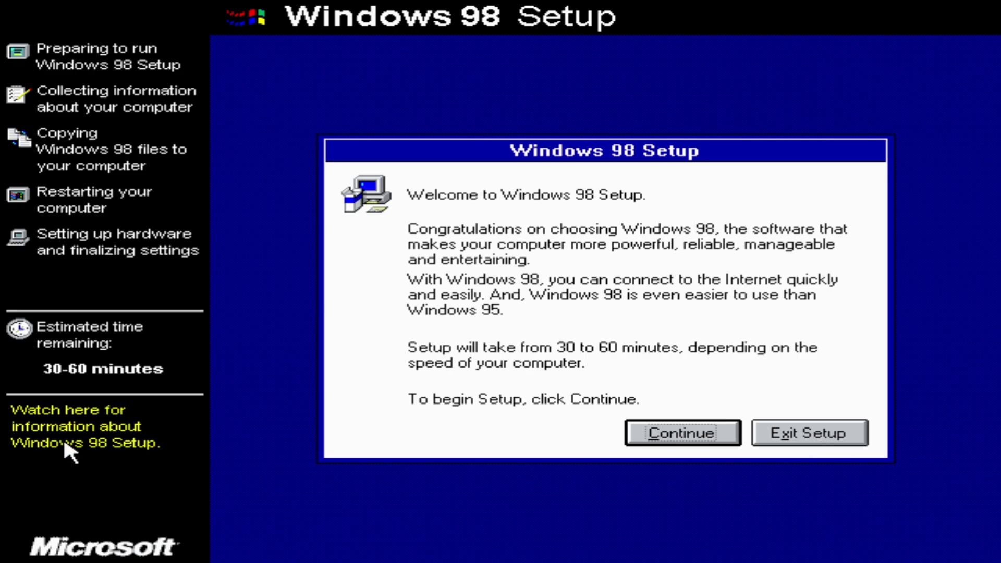
left_click(675, 432)
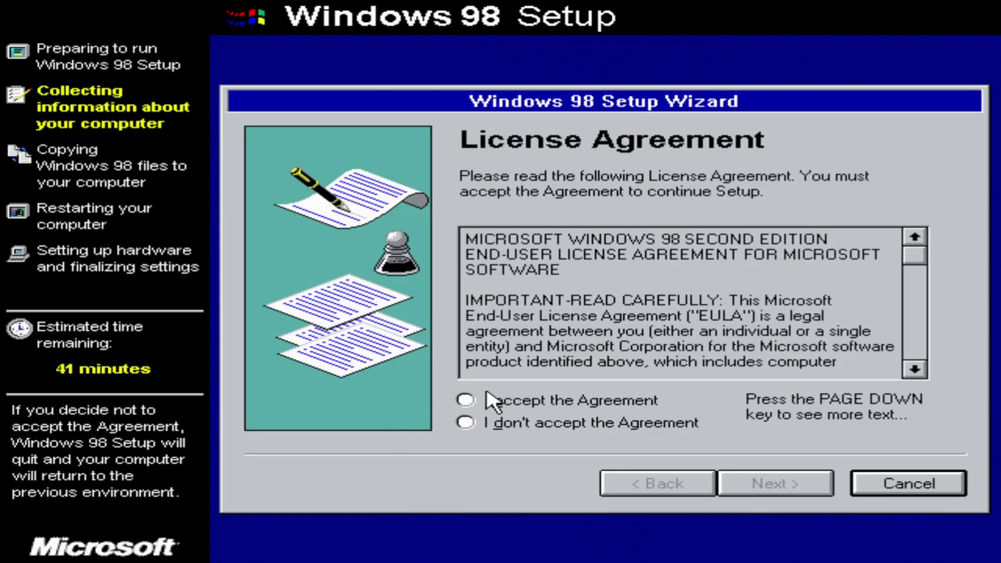
Accept the License Agreement and enter the Windows product key.
left_click(490, 401)
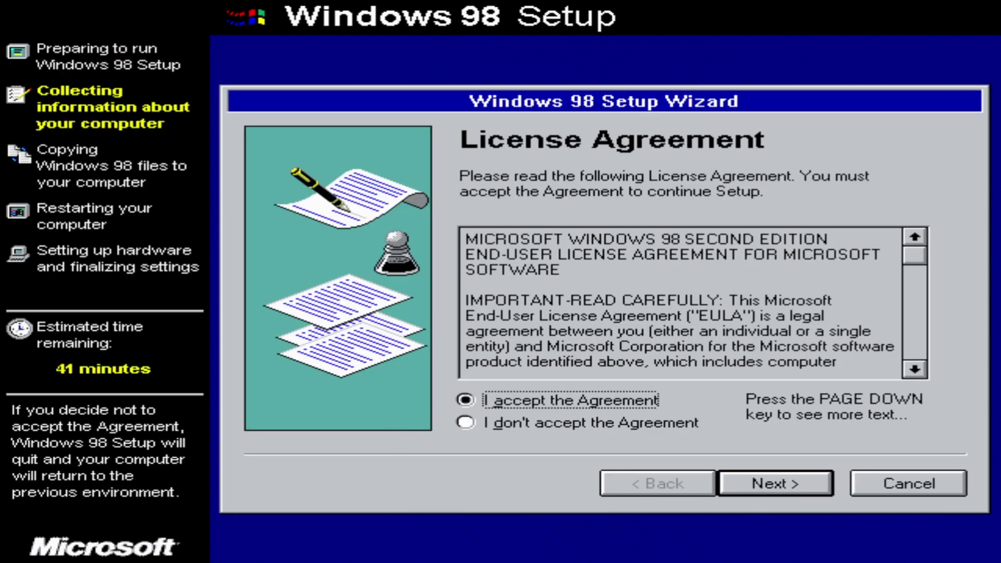
left_click(774, 479)
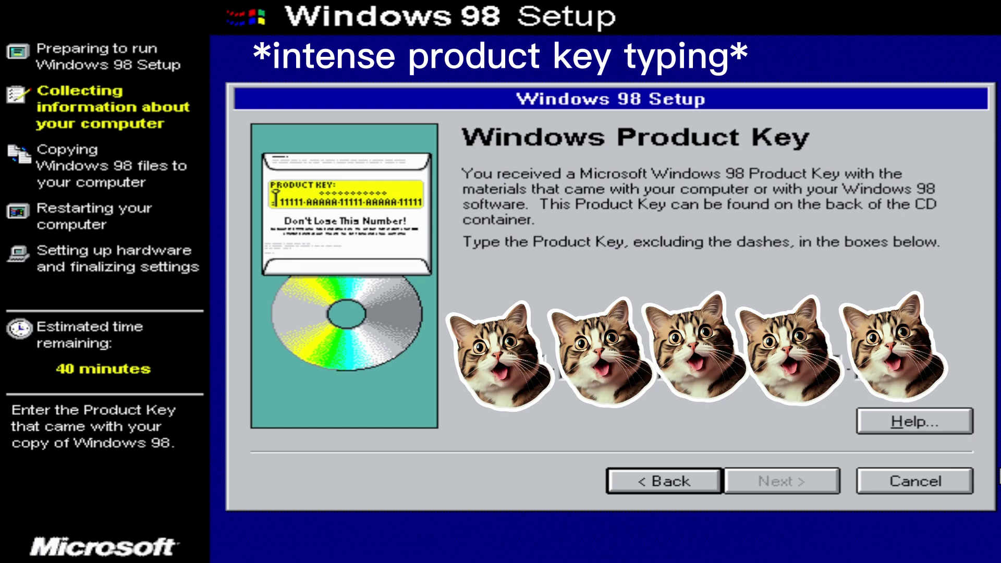
key("Return")
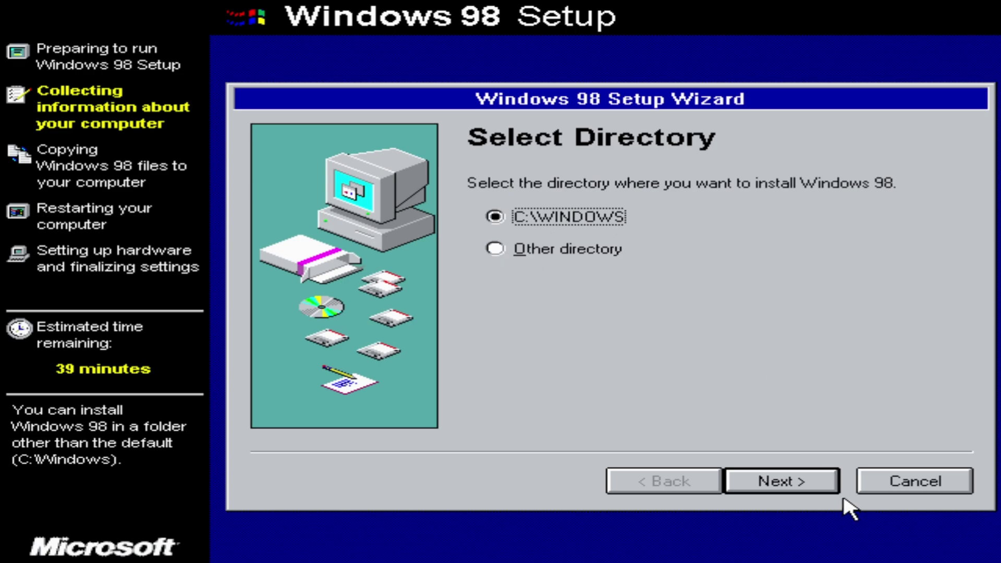
Install to C:\WINDOWS despite the existing directory, and choose the Typical setup option.
left_click(794, 482)
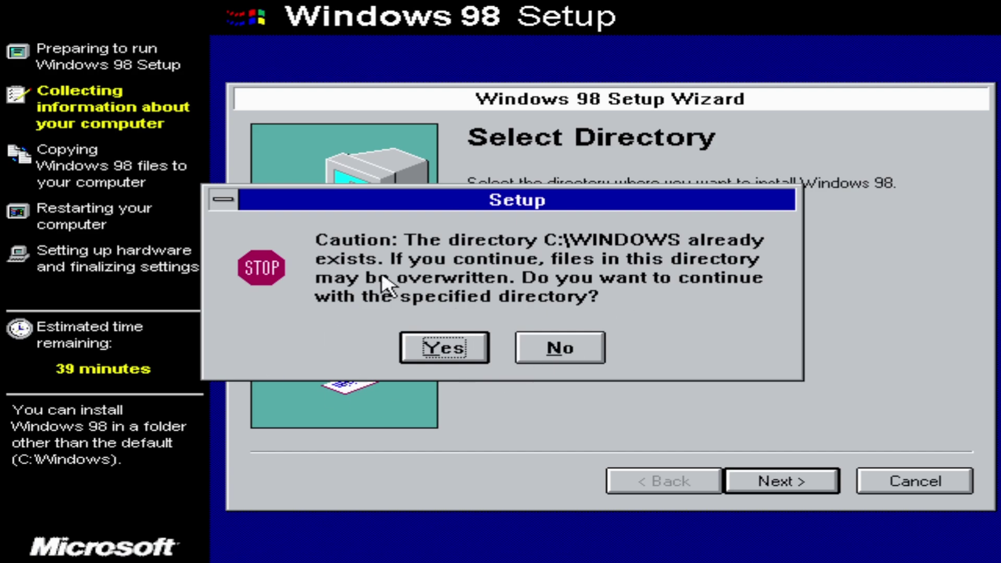
left_click(447, 344)
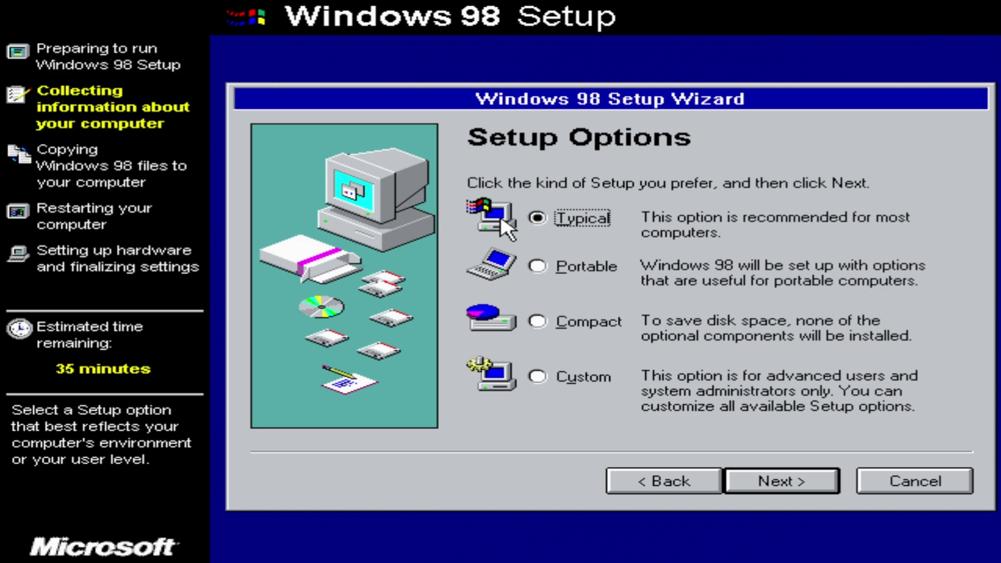
left_click(819, 483)
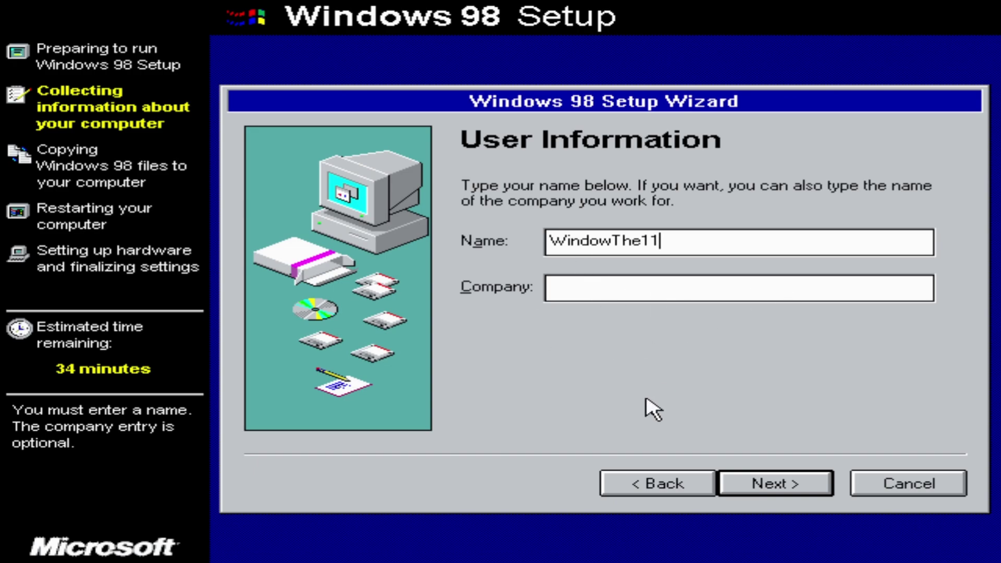
Enter the user's name without a company, and choose to install the most common components.
left_click(780, 485)
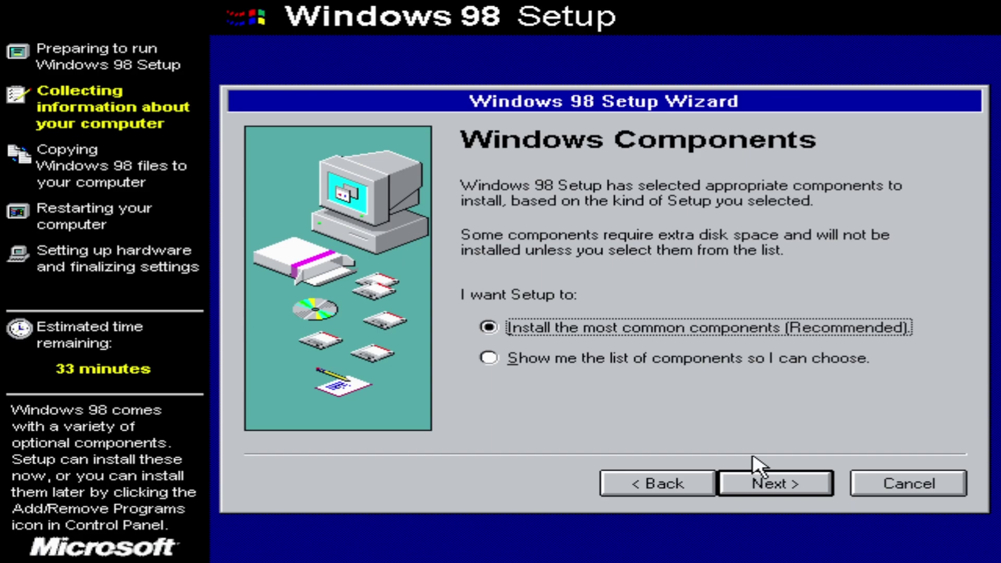
left_click(783, 483)
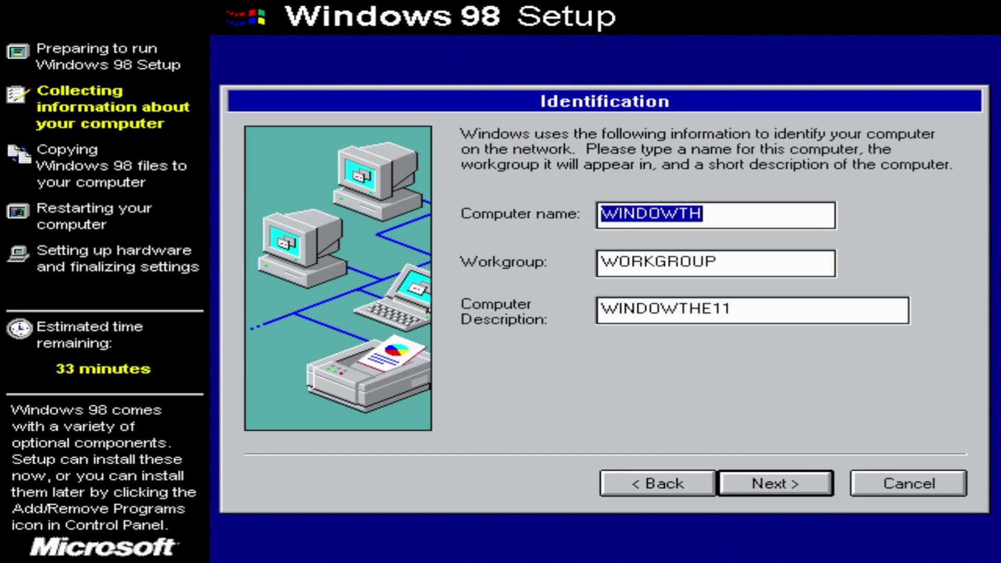
Set the computer name to WIN98-01 and the computer description to "PCem machine running Windows 98!", keeping the workgroup WORKGROUP.
key("BackSpace")
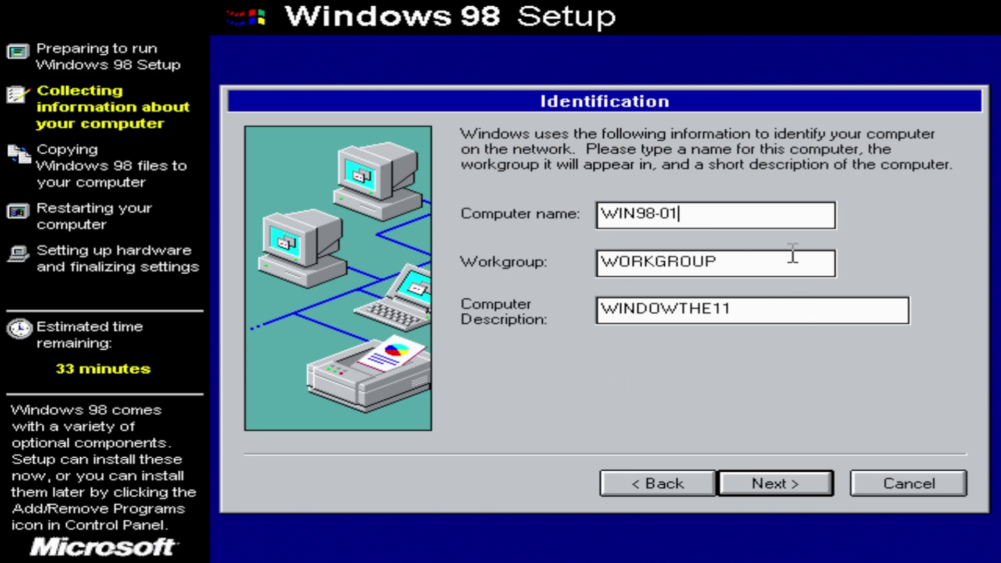
left_click_drag(733, 308, 599, 308)
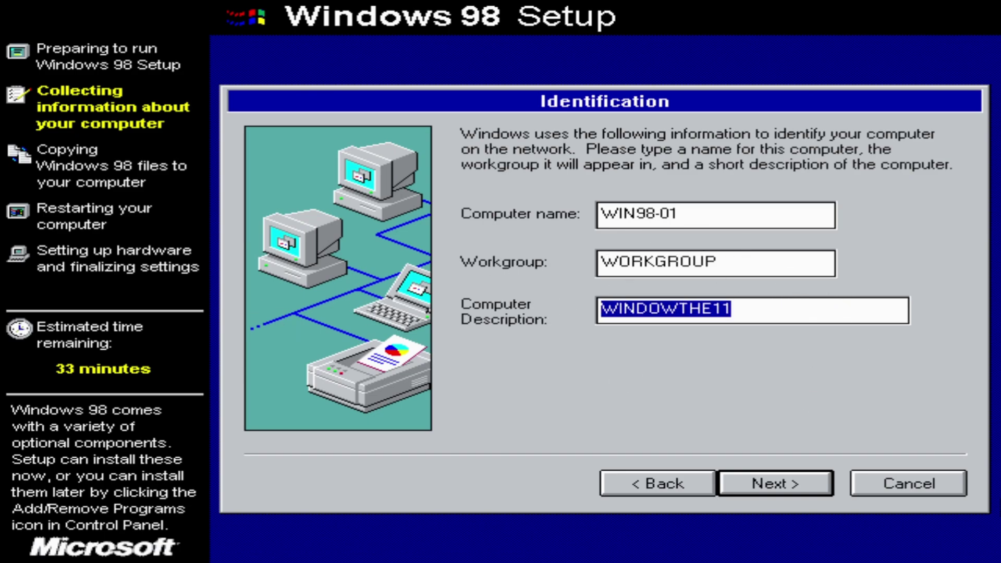
key("BackSpace")
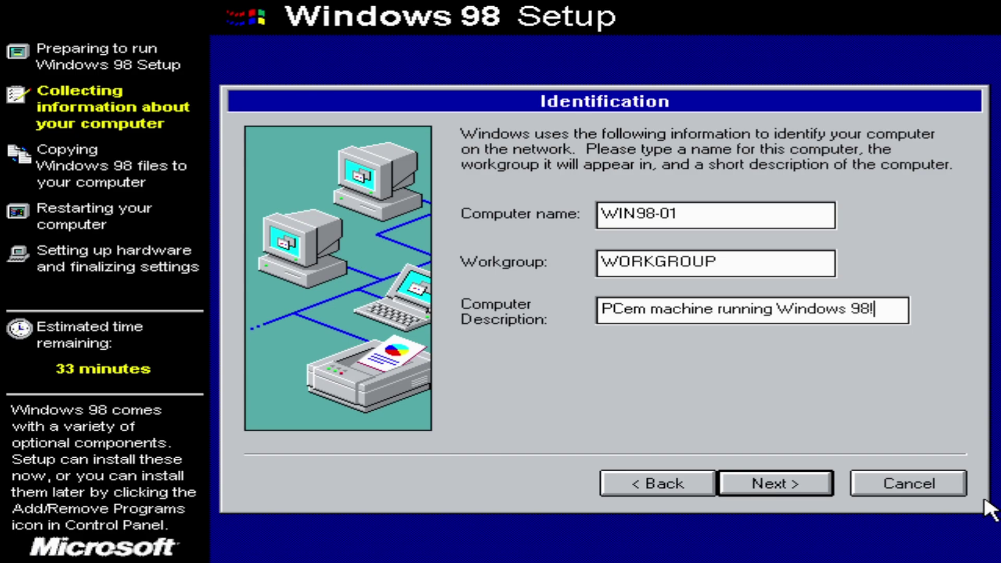
left_click(812, 481)
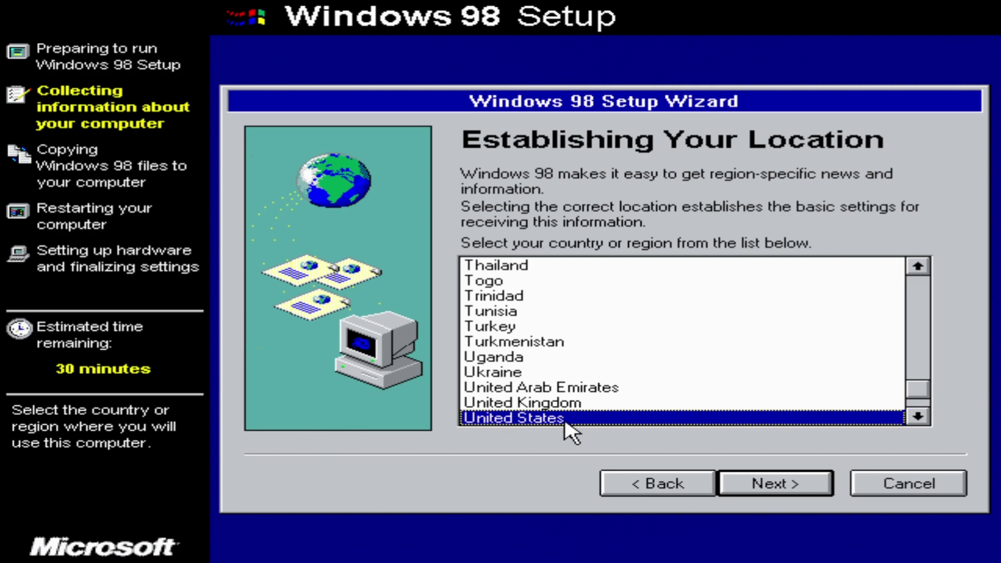
Set the country or region to United Kingdom.
left_click(534, 404)
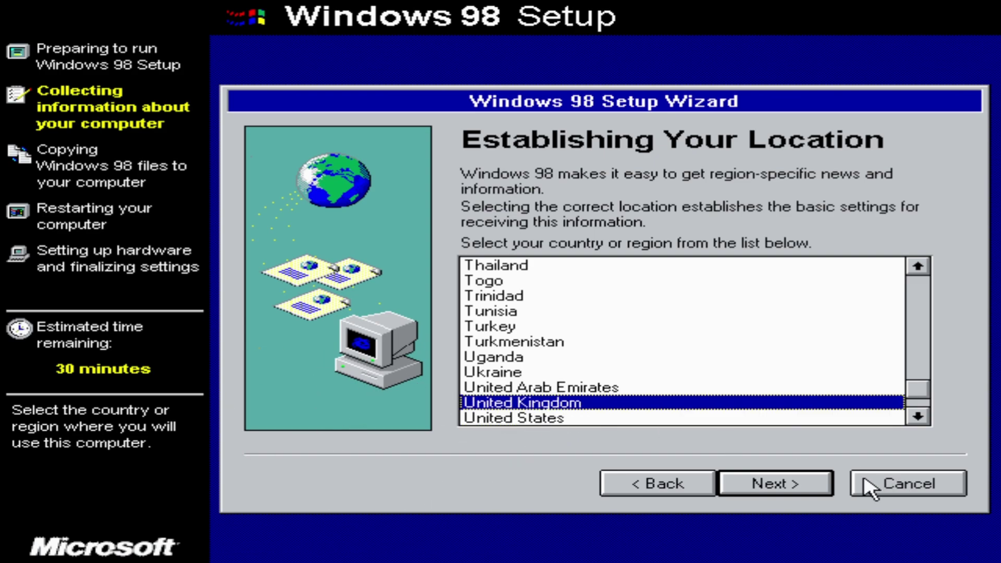
left_click(776, 484)
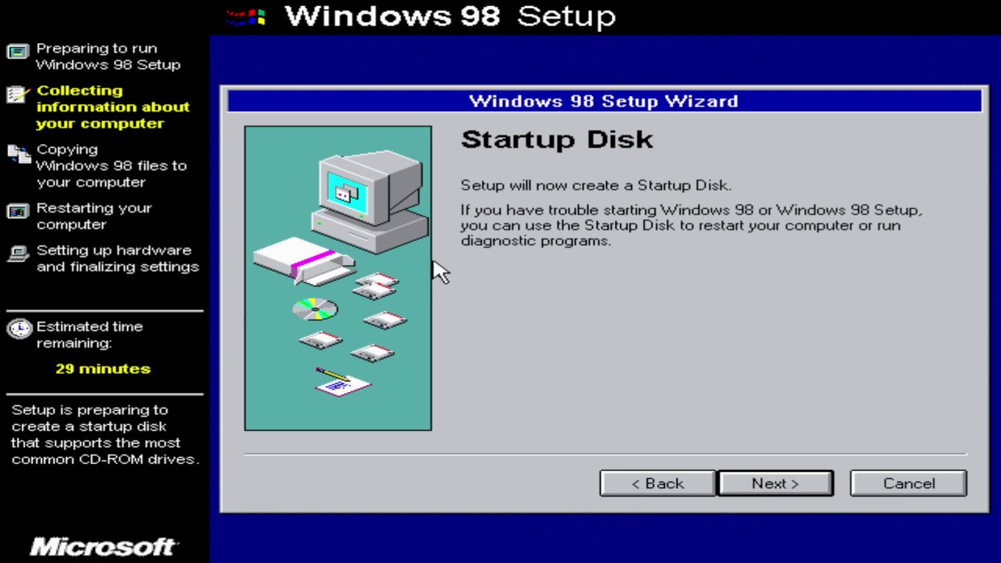
Skip creating the startup disk and start copying the Windows 98 files.
left_click(783, 482)
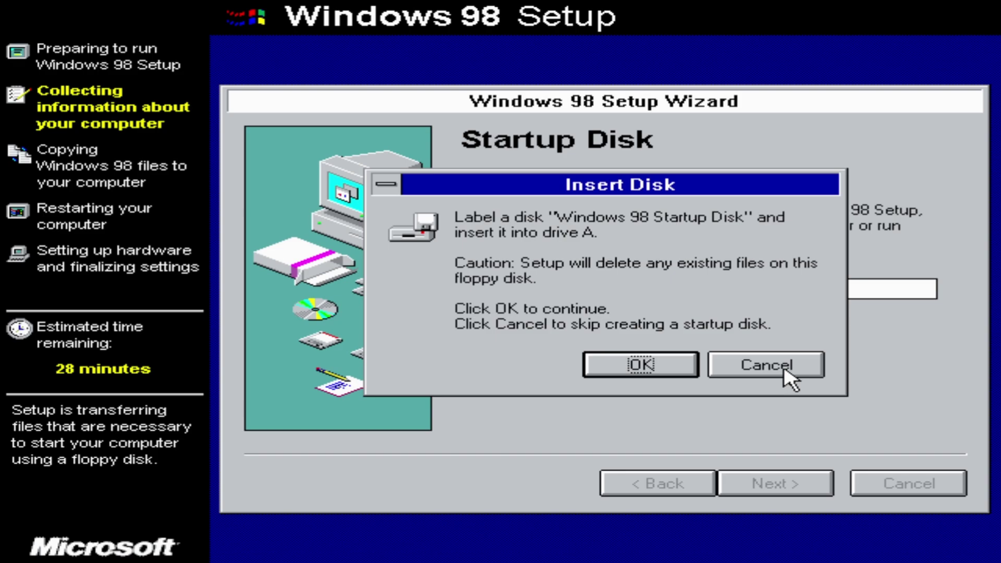
left_click(768, 367)
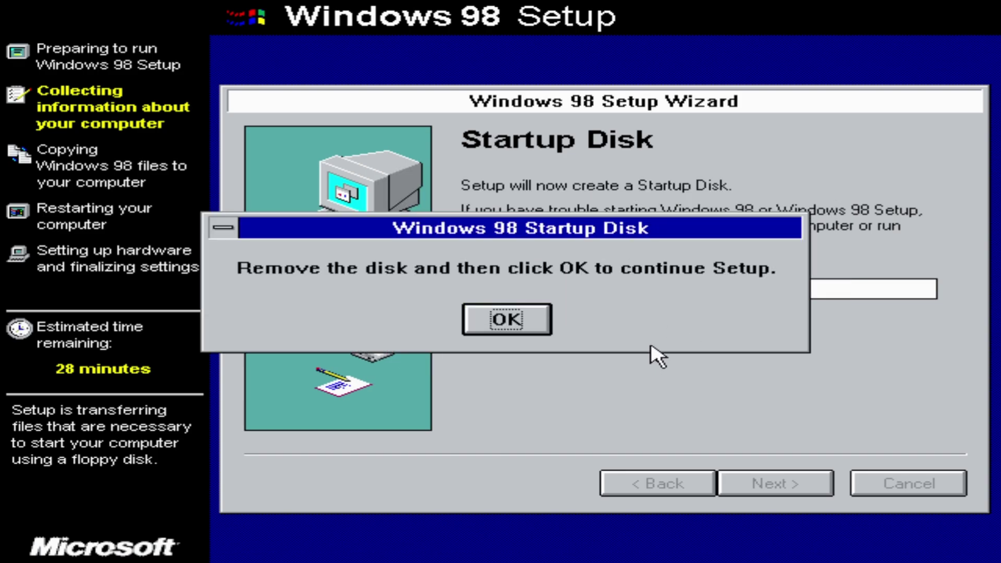
left_click(469, 323)
left_click(792, 486)
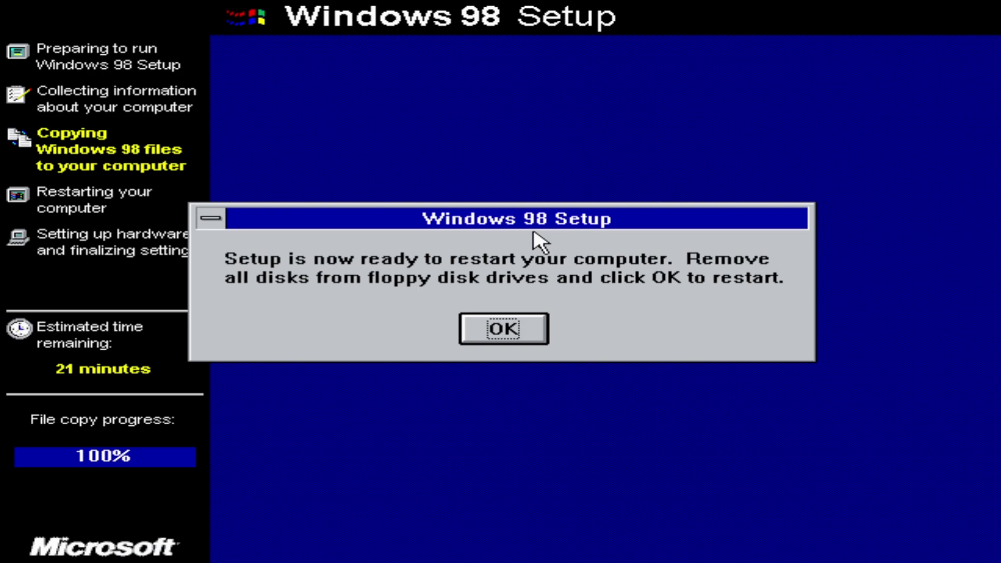
Eject the boot disk from floppy drive A and restart the virtual machine to continue Windows 98 Setup.
key("ctrl+alt+Page_Down")
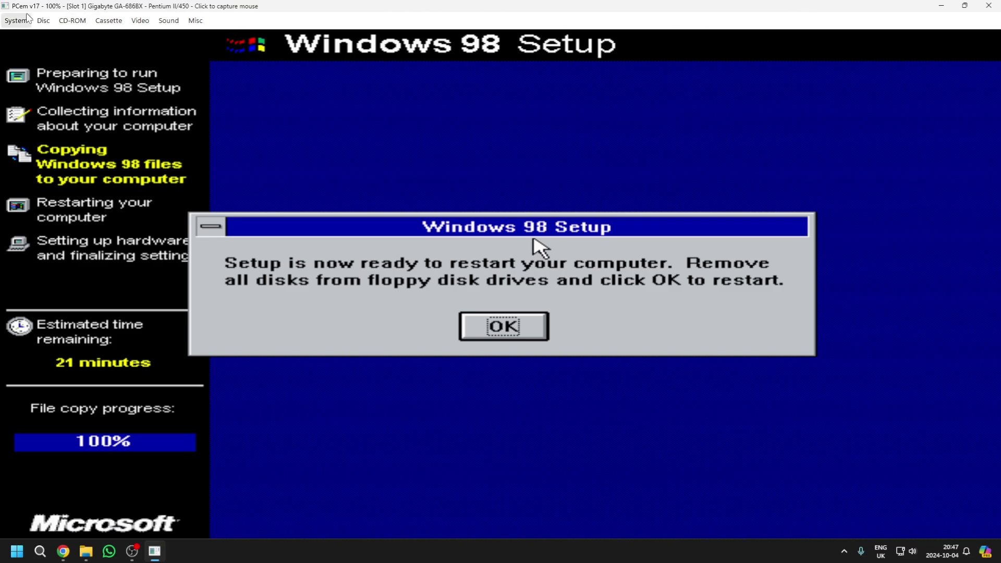
left_click(42, 21)
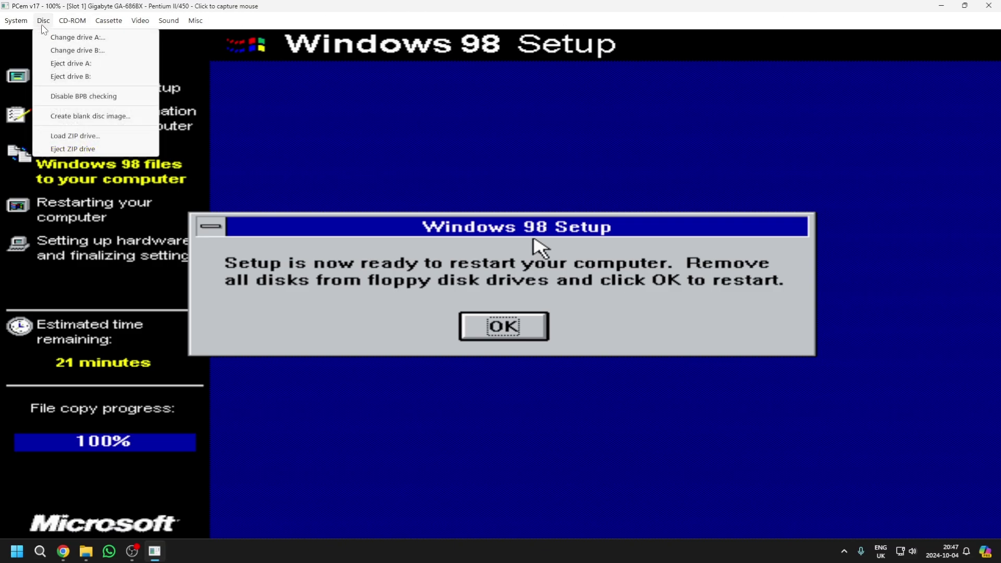
left_click(100, 65)
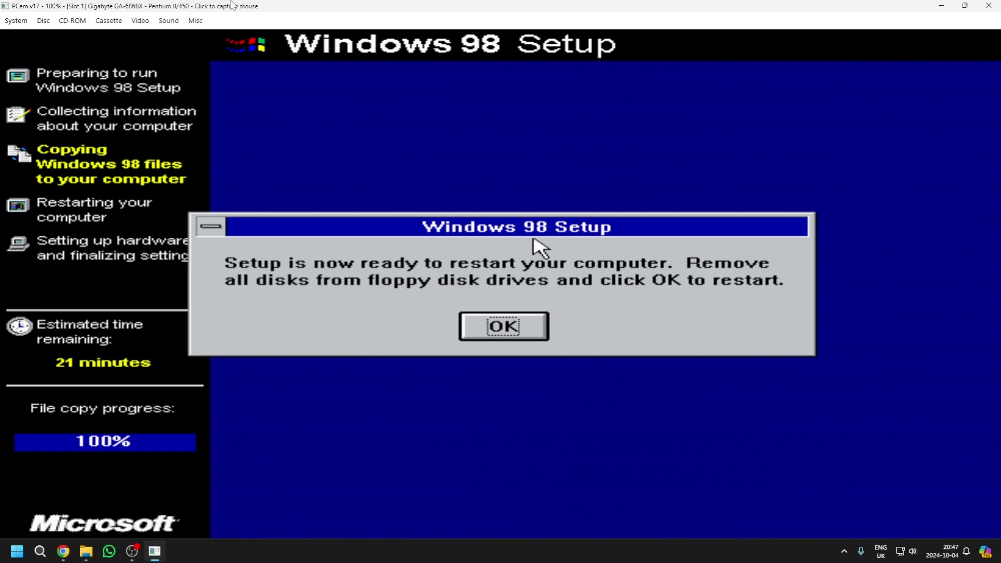
key("ctrl+alt+Page_Up")
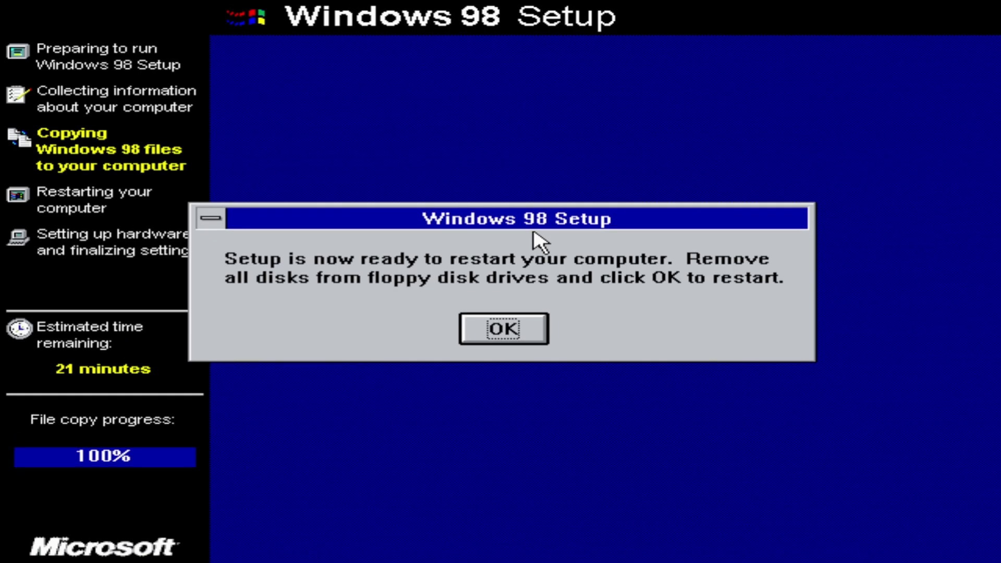
left_click(521, 329)
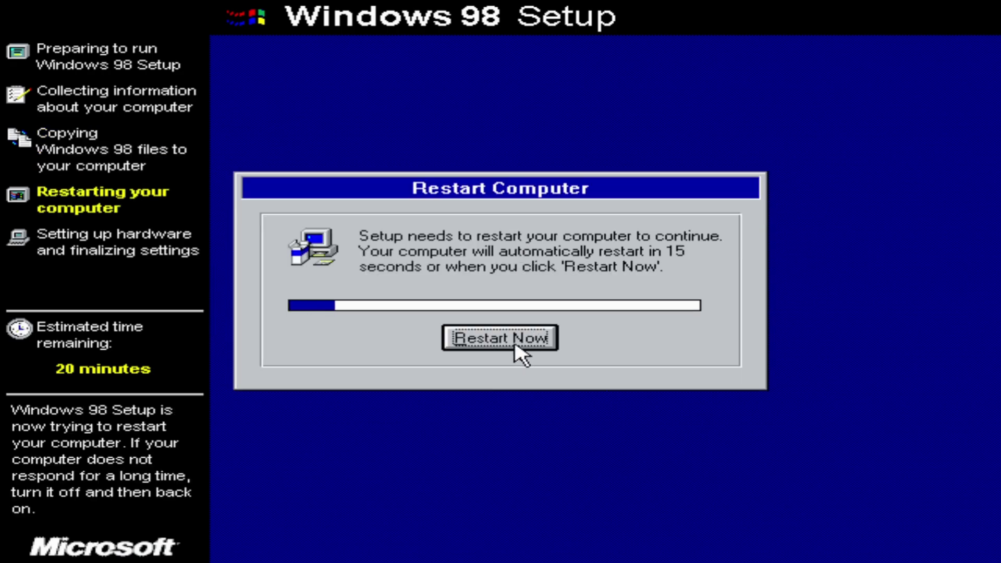
left_click(517, 341)
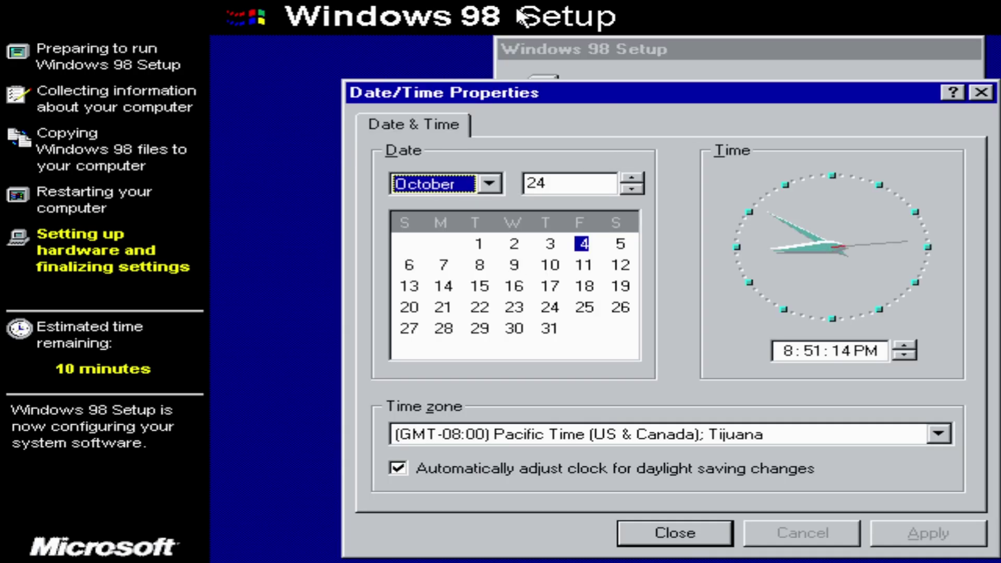
Set the time zone to (GMT) Greenwich Mean Time : Dublin, Edinburgh, Lisbon, London.
left_click_drag(599, 105, 496, 78)
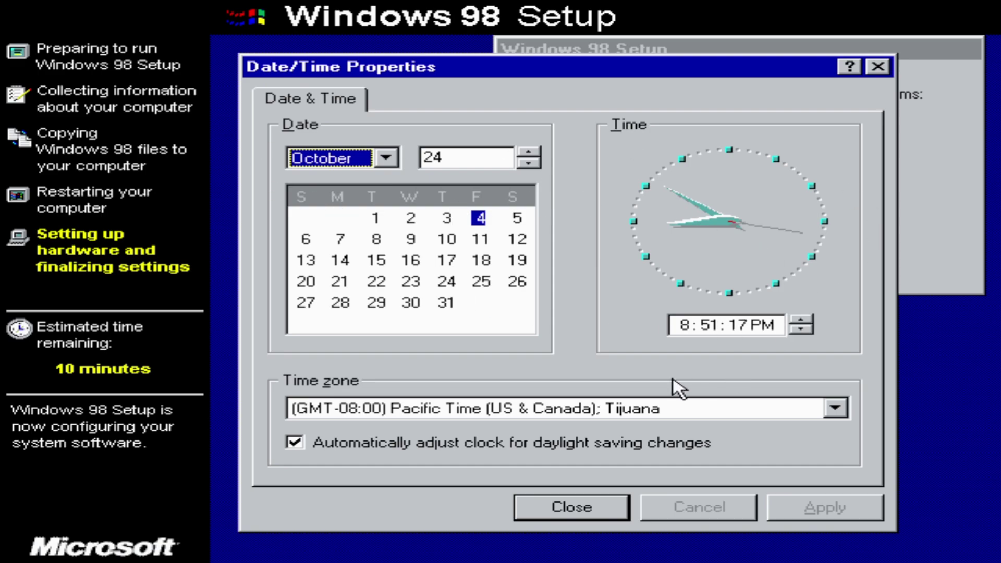
left_click(644, 409)
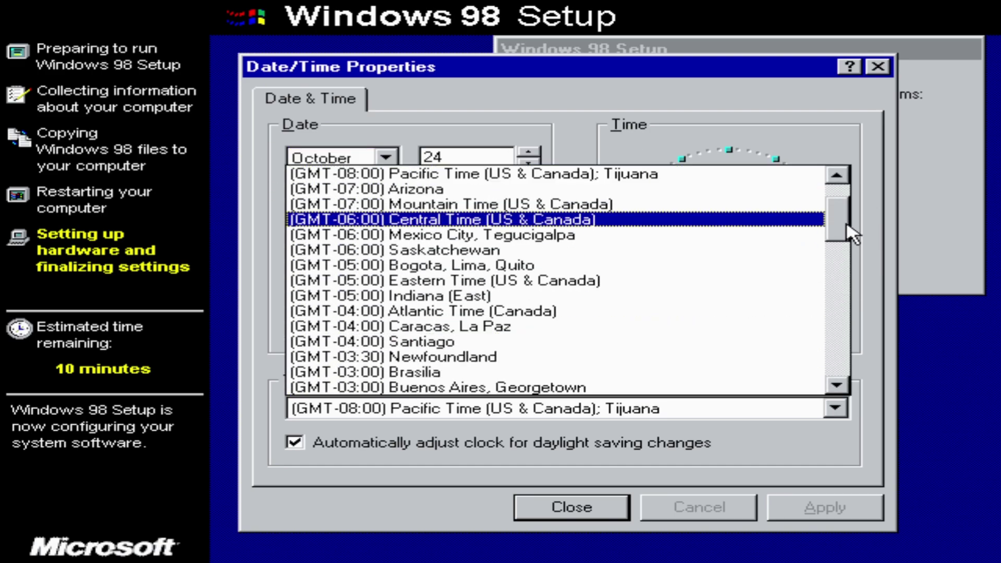
left_click_drag(843, 234, 845, 262)
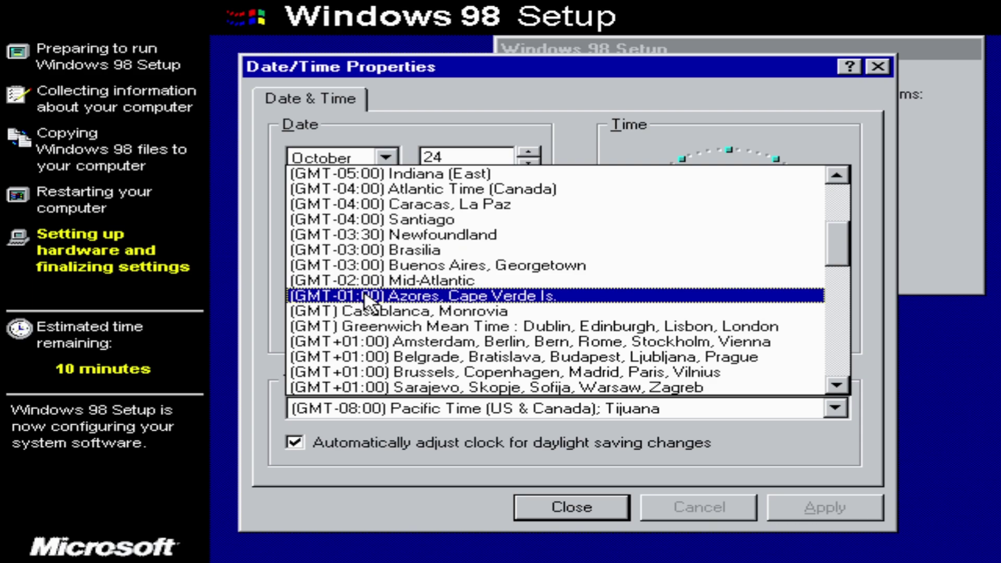
left_click(475, 324)
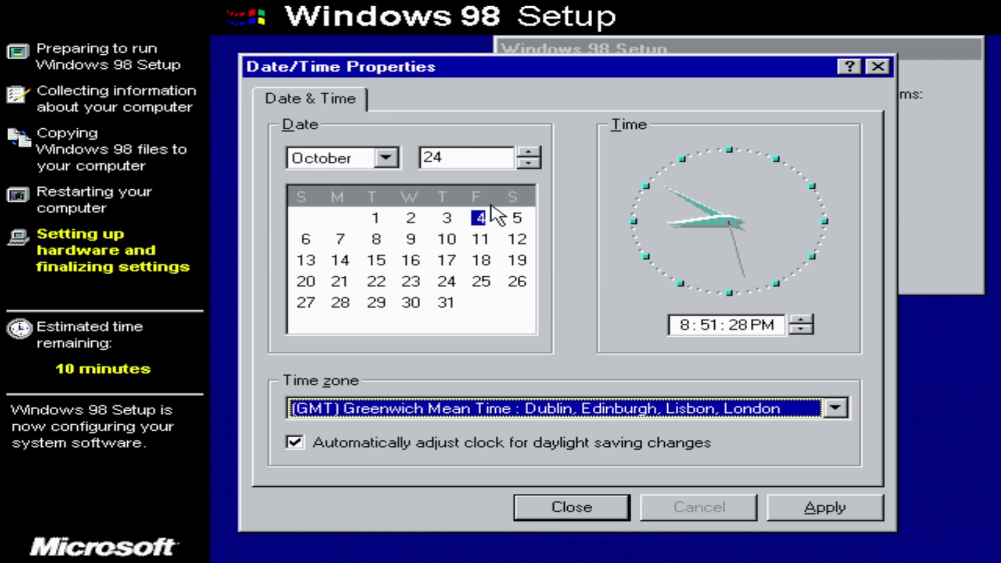
Set the date to 4 October with the year 04, then apply and accept the date and time settings.
left_click(479, 218)
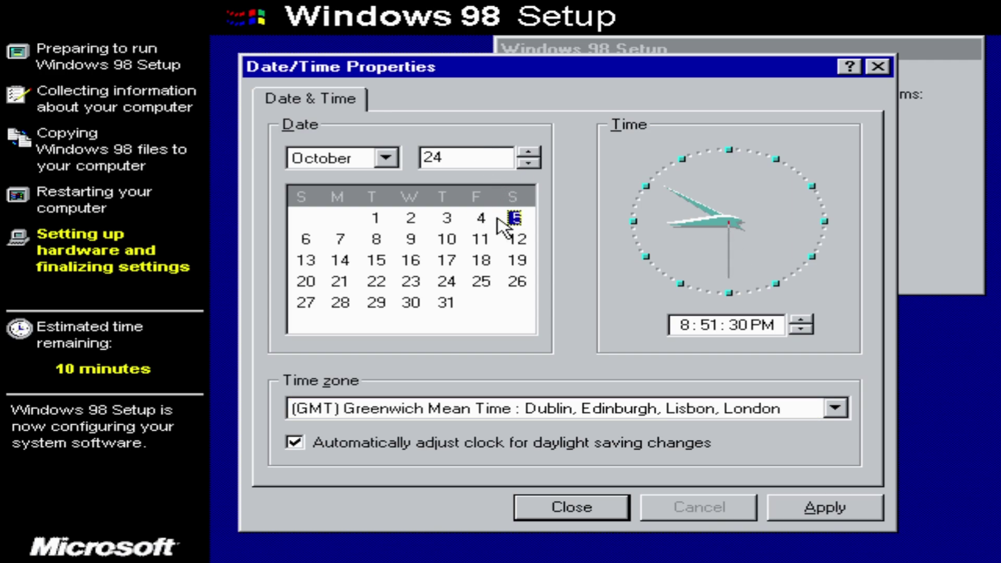
left_click_drag(528, 162, 528, 161)
left_click(862, 515)
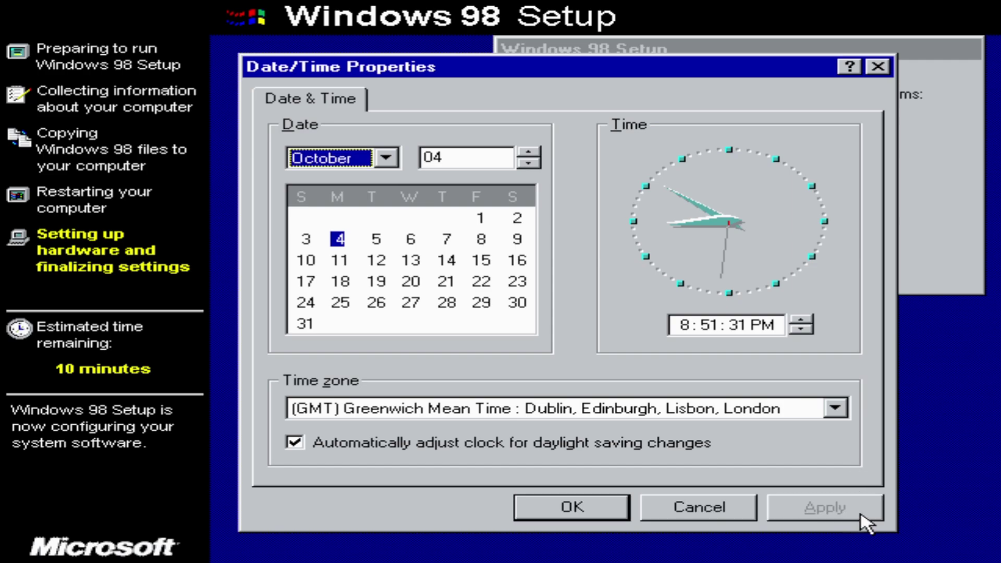
left_click(531, 505)
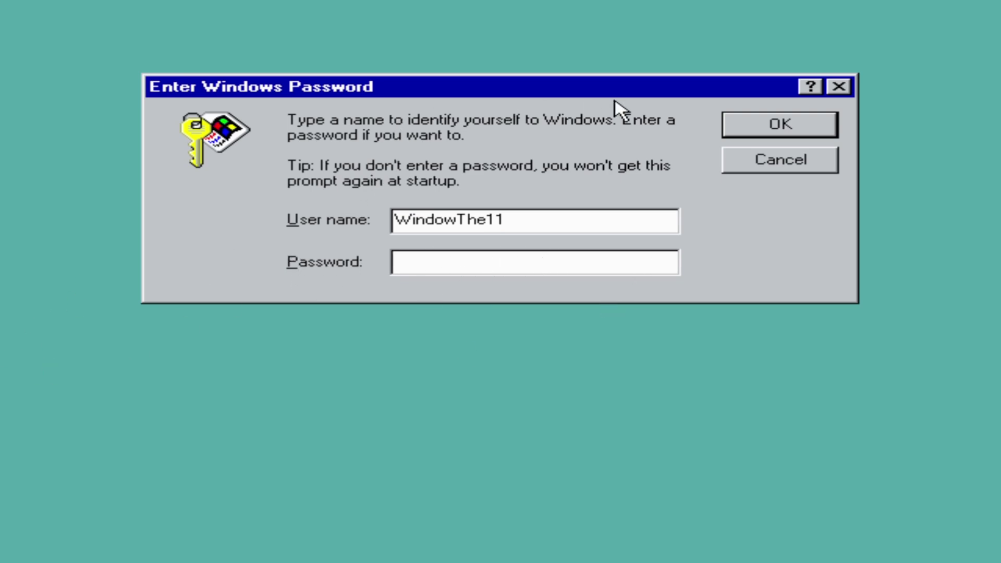
Log on with the password left blank and install the best driver for the Plug and Play Monitor, including the CD-ROM drive in the search.
left_click(812, 129)
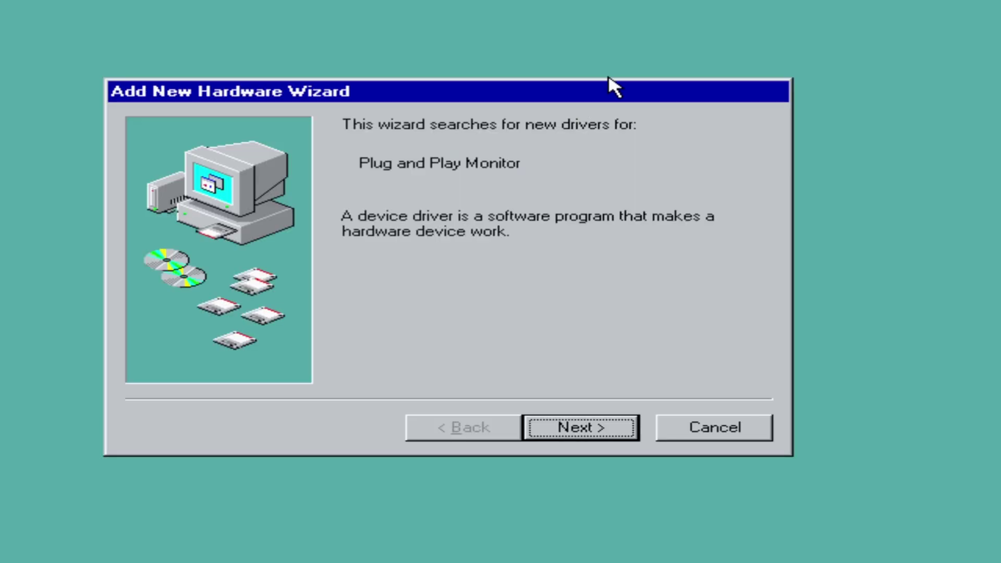
left_click(597, 428)
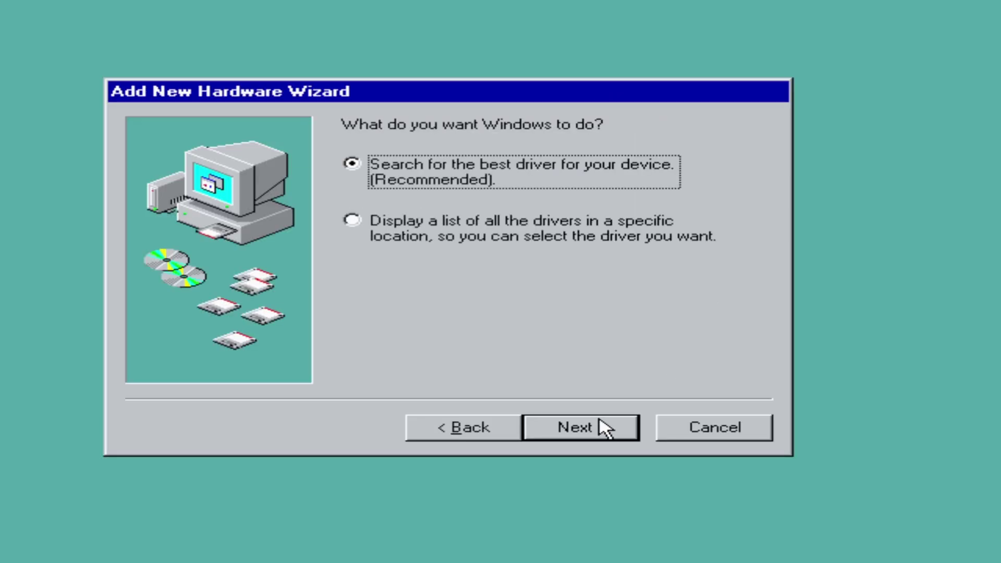
left_click(605, 429)
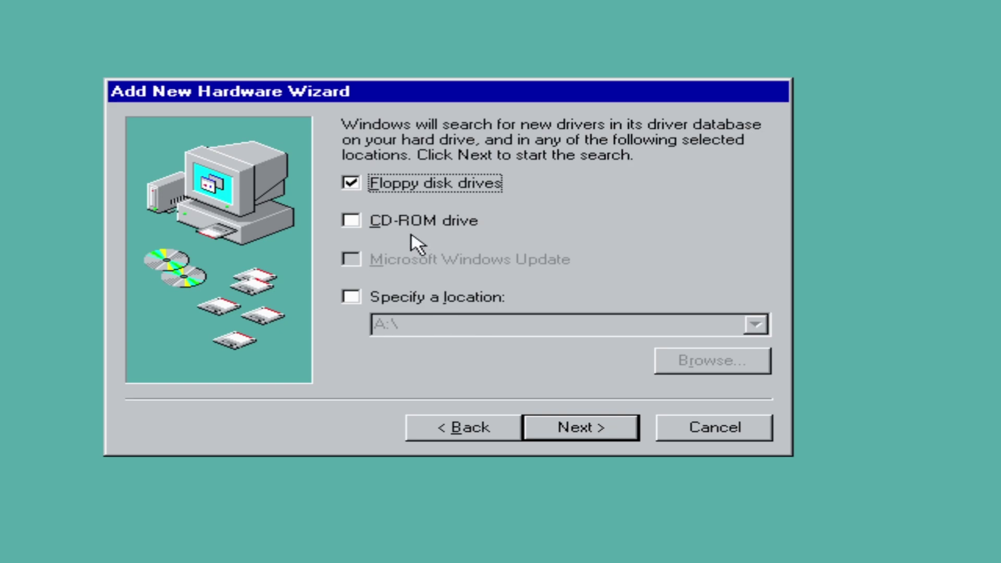
left_click(413, 229)
left_click(608, 428)
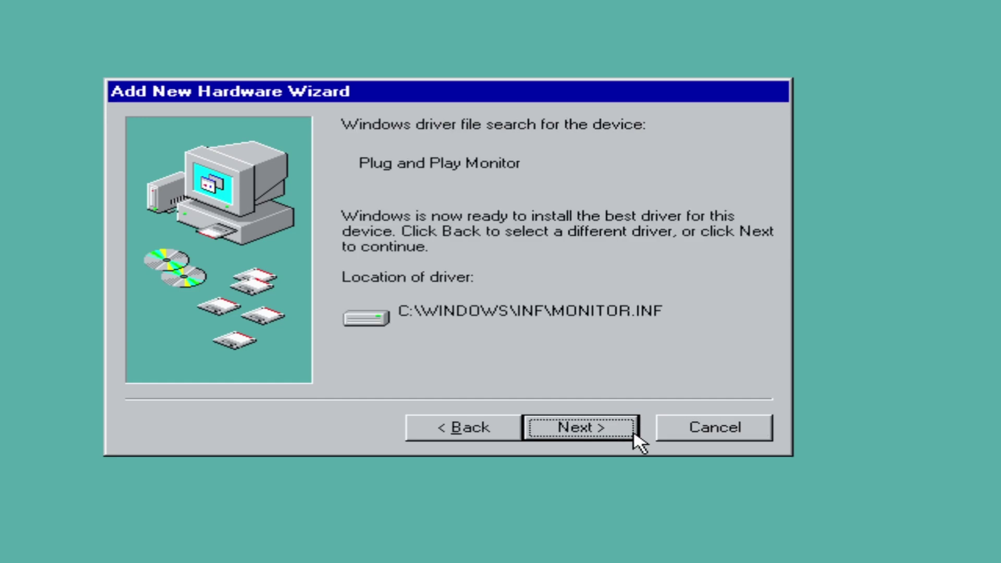
left_click(634, 434)
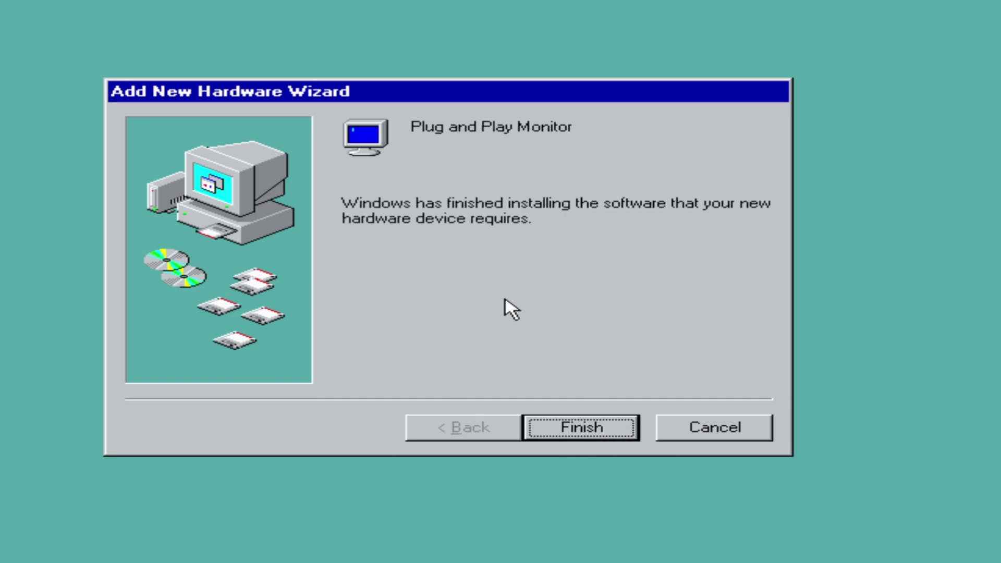
left_click(594, 437)
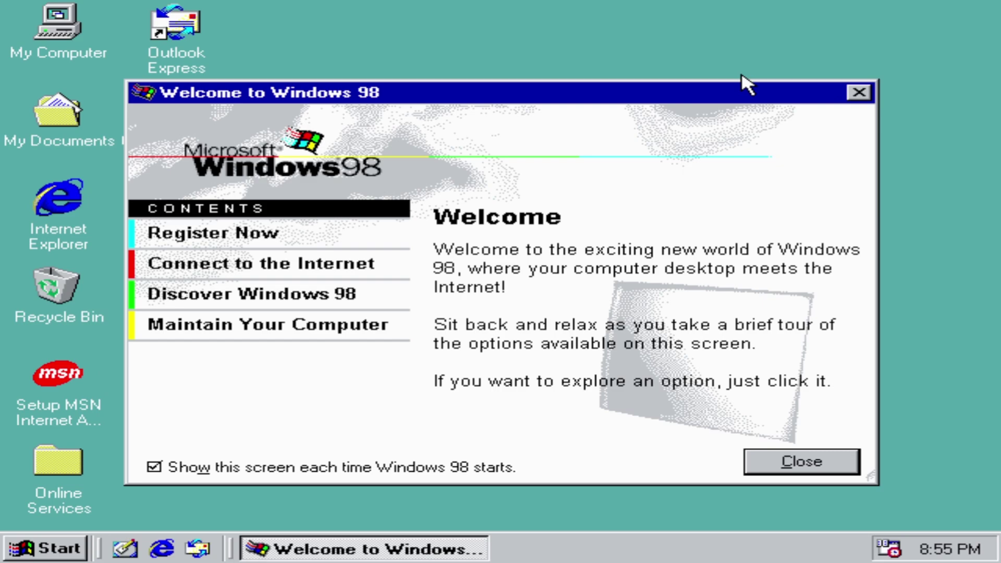
Close the Welcome to Windows 98 window.
left_click_drag(746, 94, 780, 69)
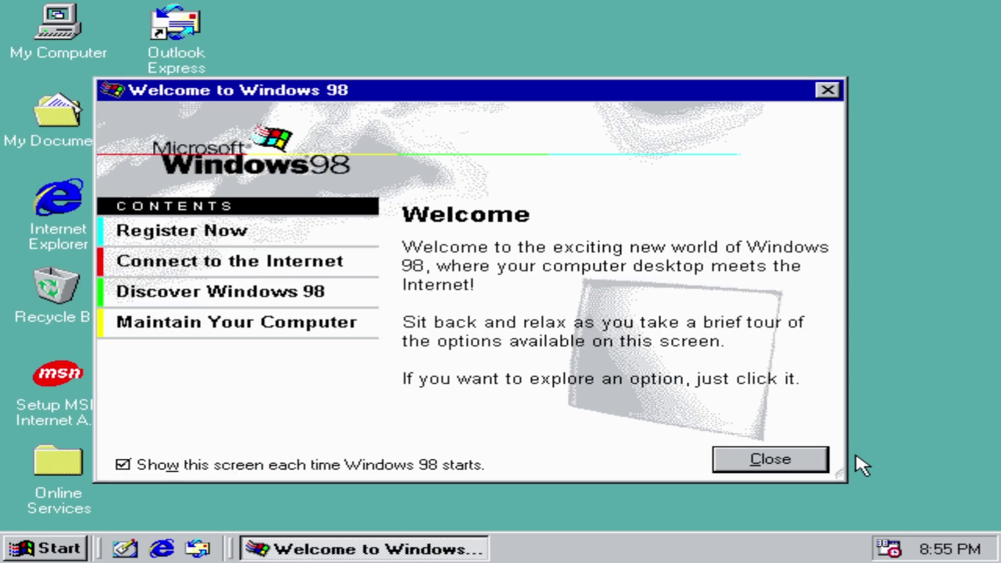
left_click(766, 462)
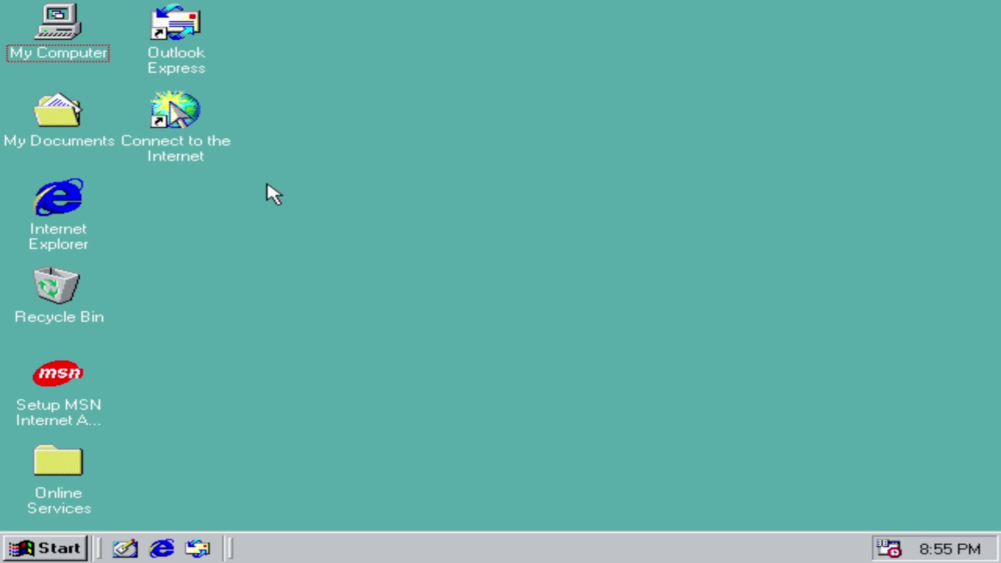
left_click(65, 542)
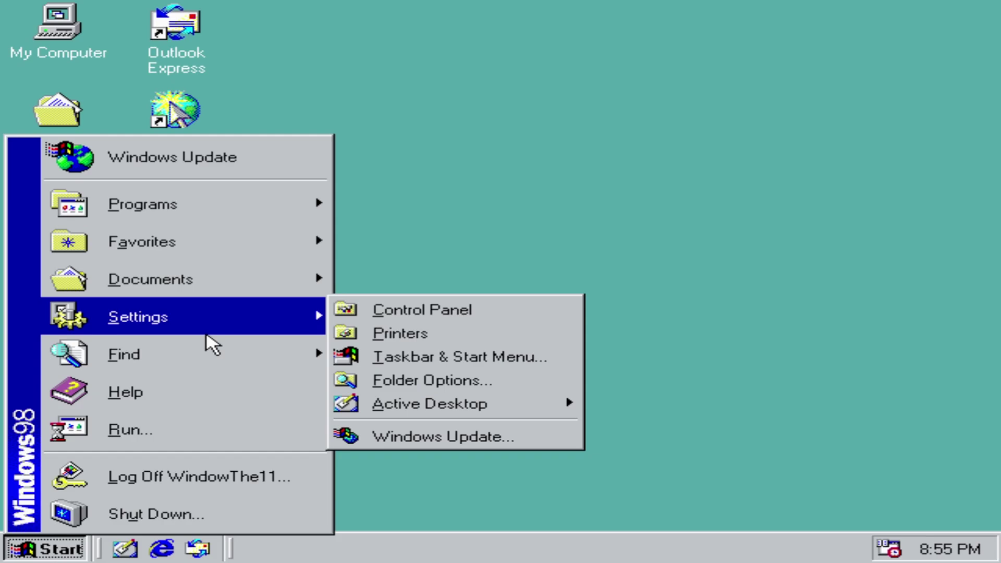
mouse_move(211, 356)
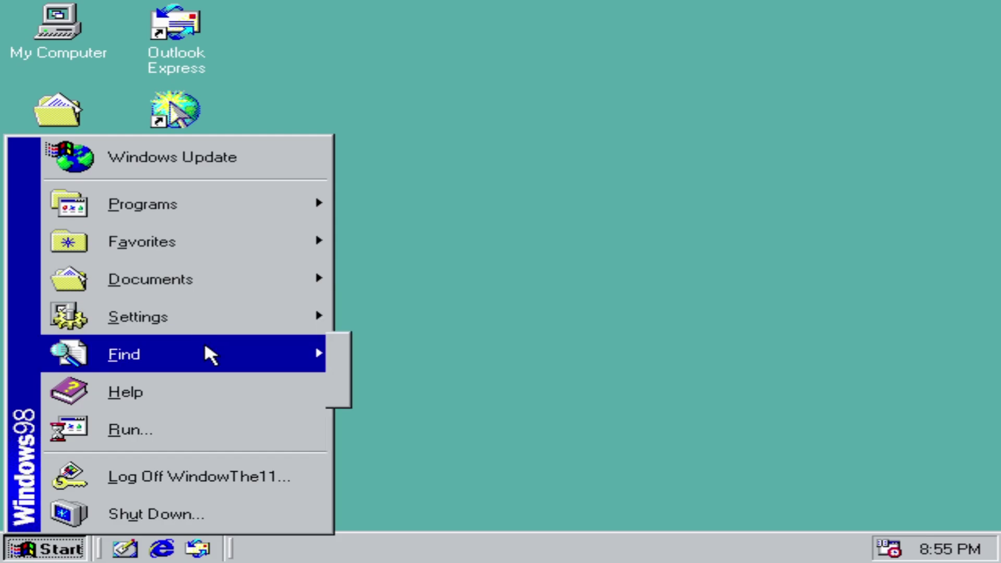
left_click(870, 235)
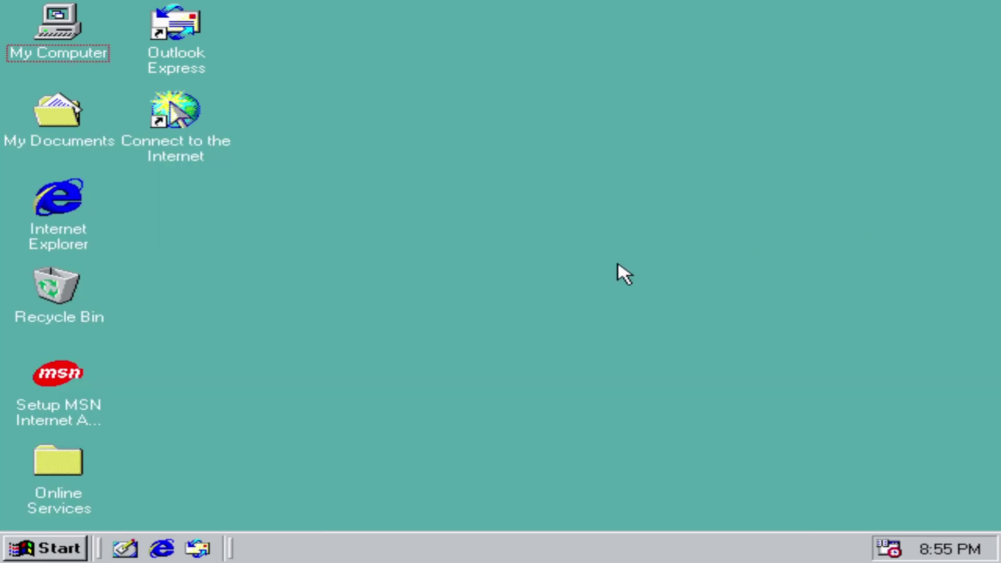